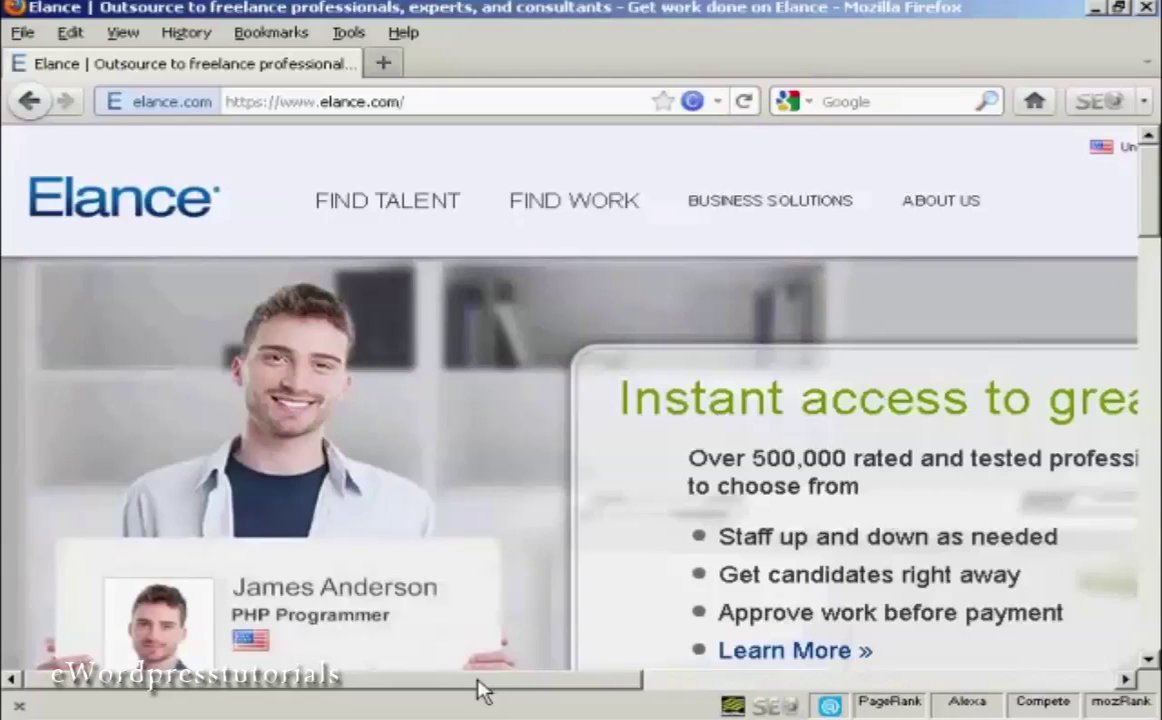
Step: Start registering a new Elance account with the option I want to Hire and continue to the client registration form
drag(480, 690, 985, 693)
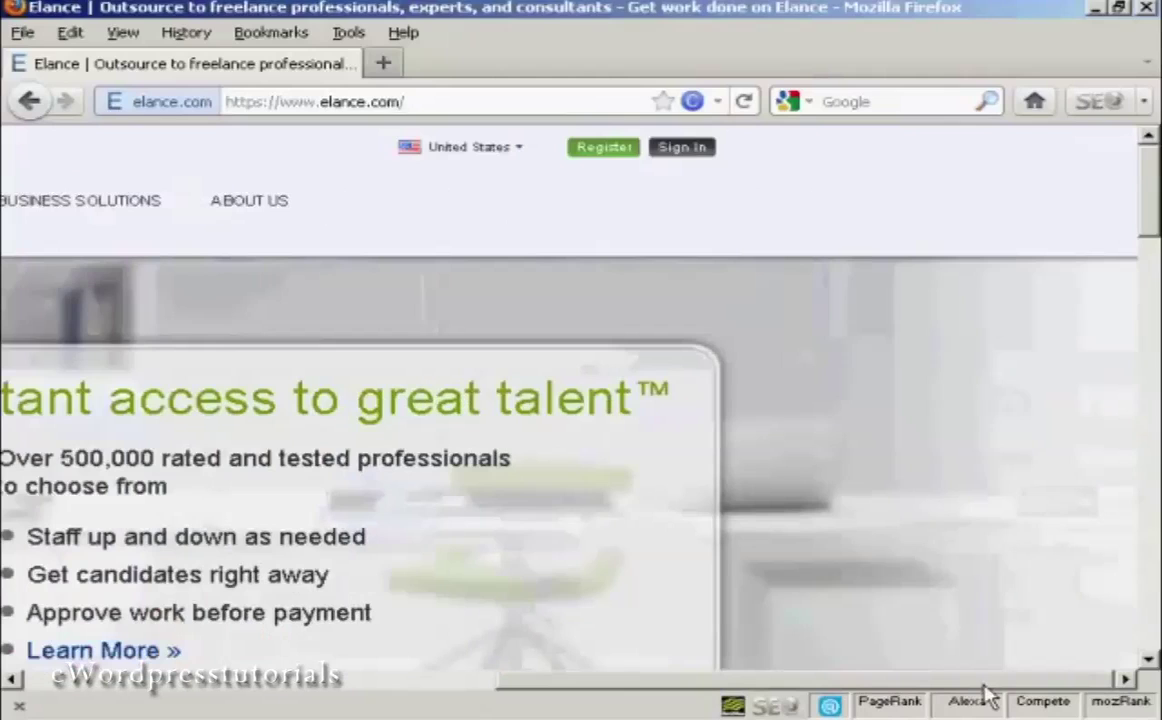
click(605, 150)
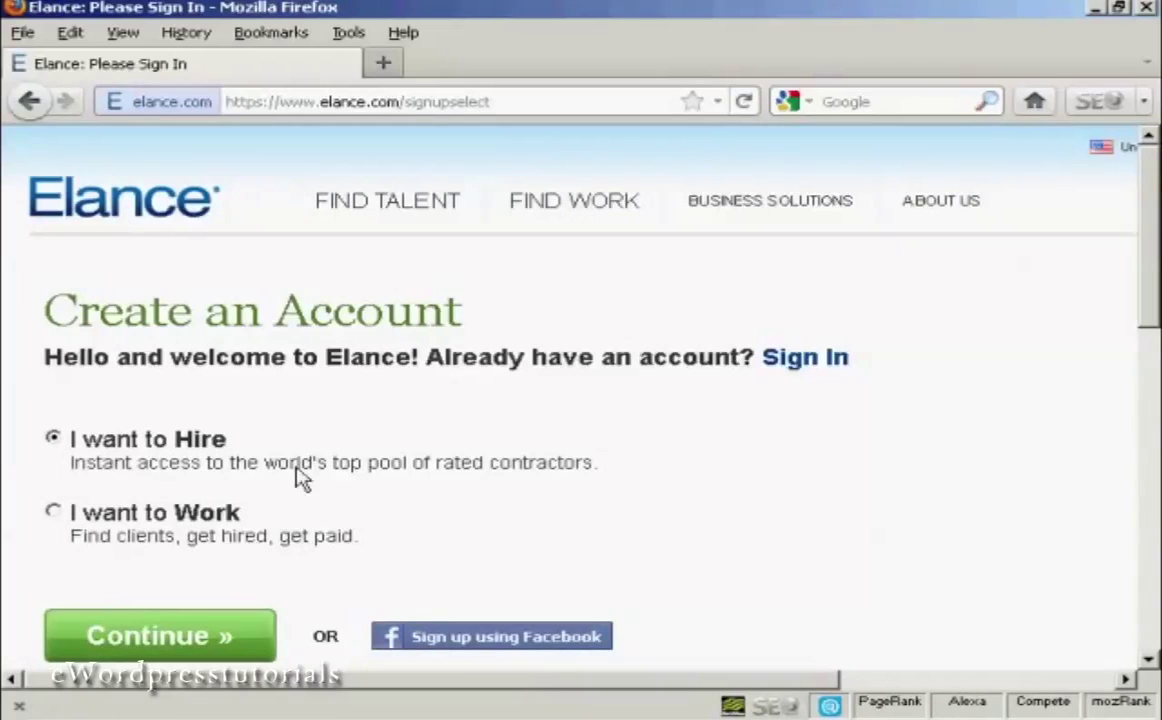
click(195, 645)
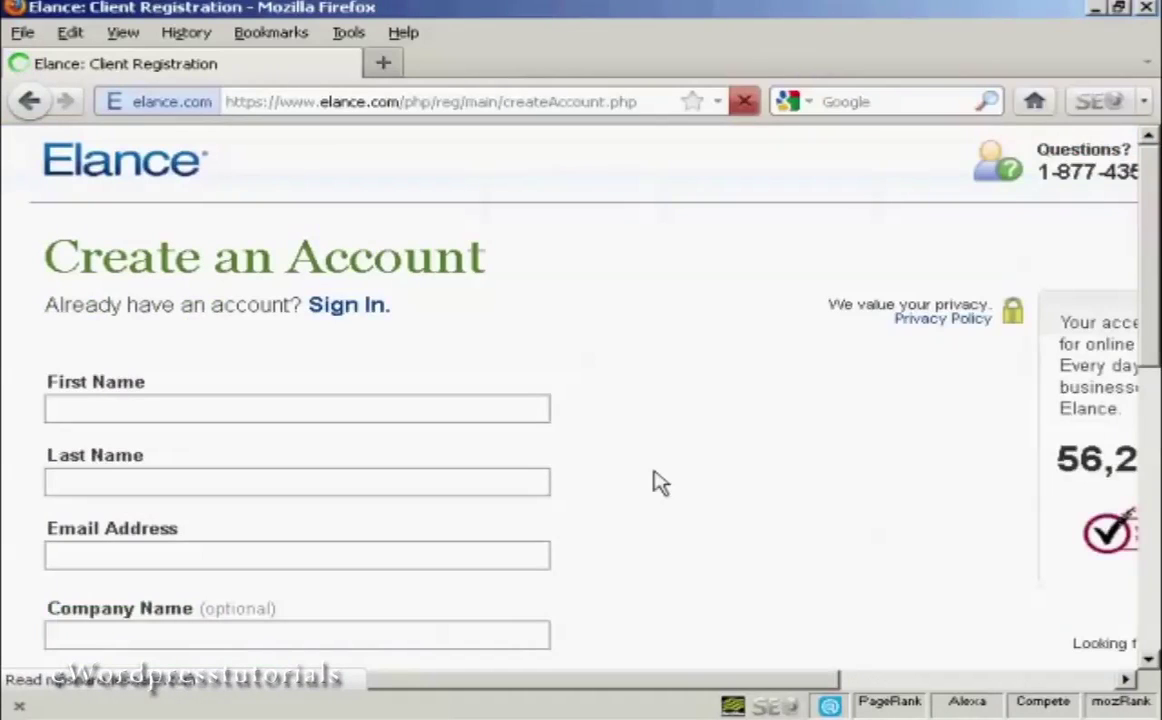
Step: Check the completed client registration details from first name through retyped password and submit the form to create the account
scroll(675, 420, down, 3)
scroll(678, 418, down, 3)
scroll(678, 418, up, 6)
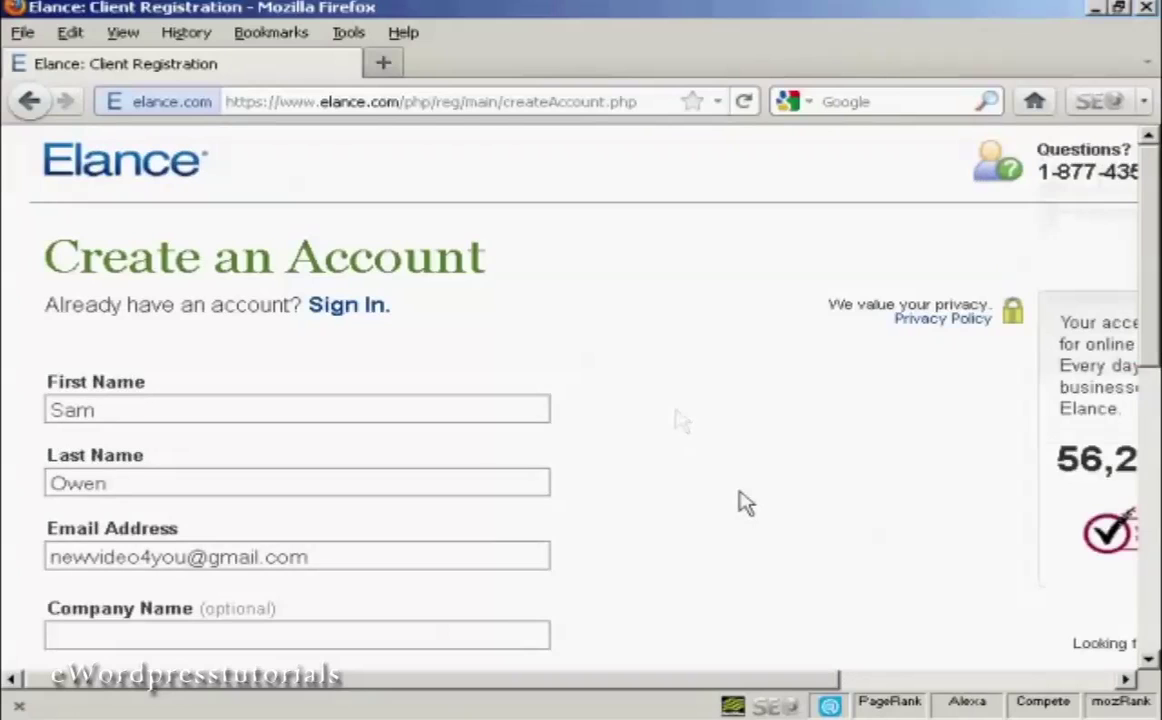
scroll(745, 502, down, 3)
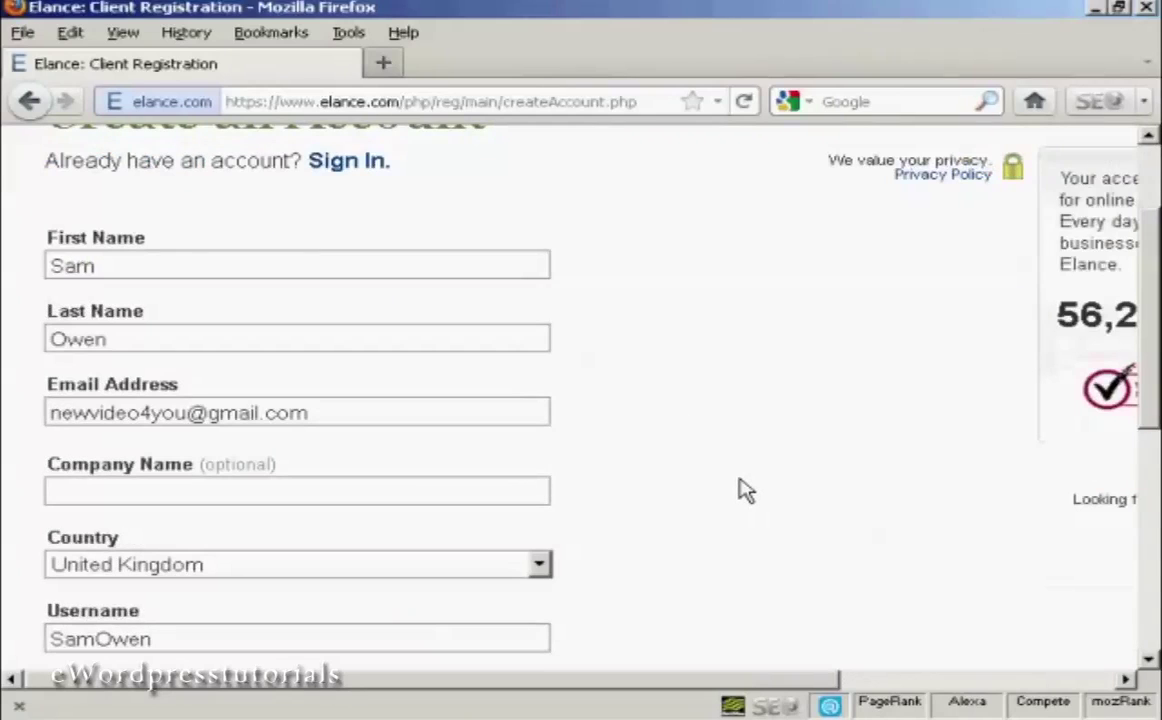
scroll(745, 487, down, 3)
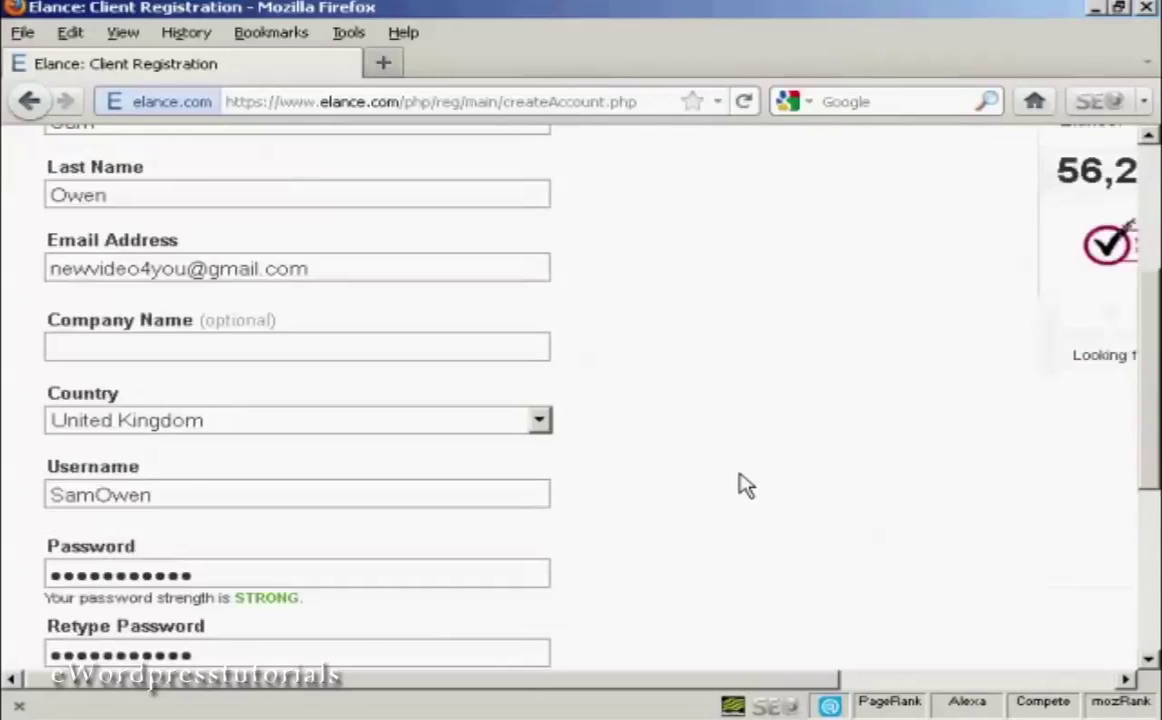
scroll(744, 485, down, 3)
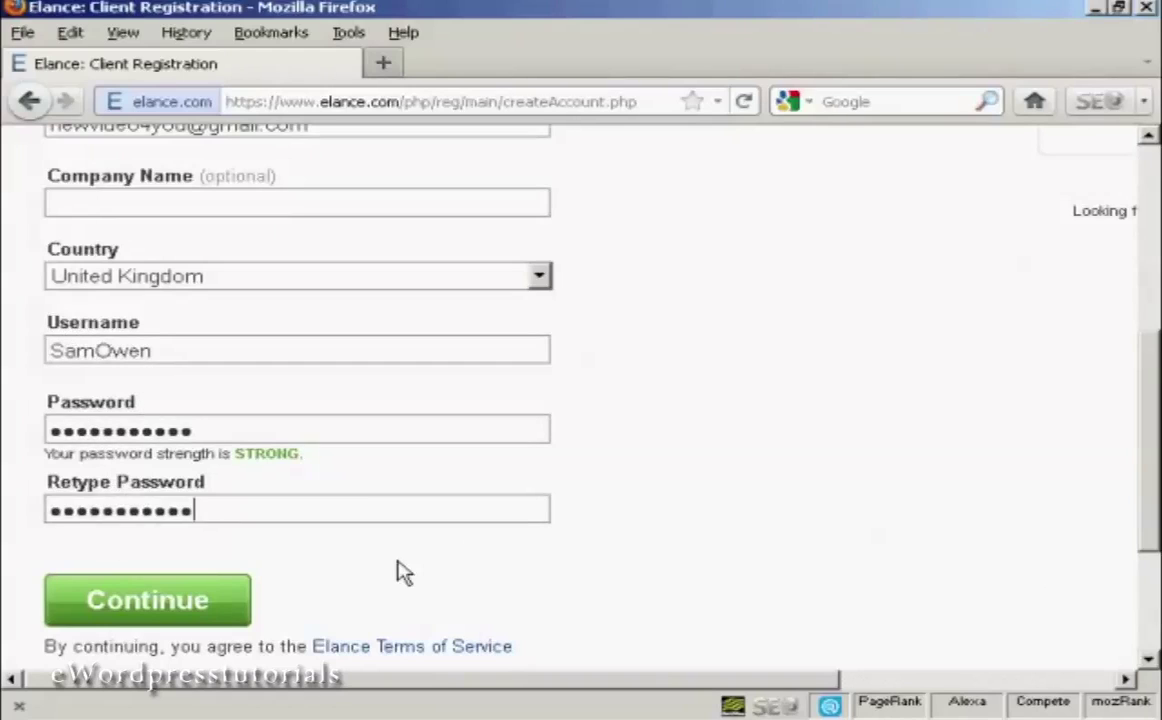
scroll(498, 531, down, 3)
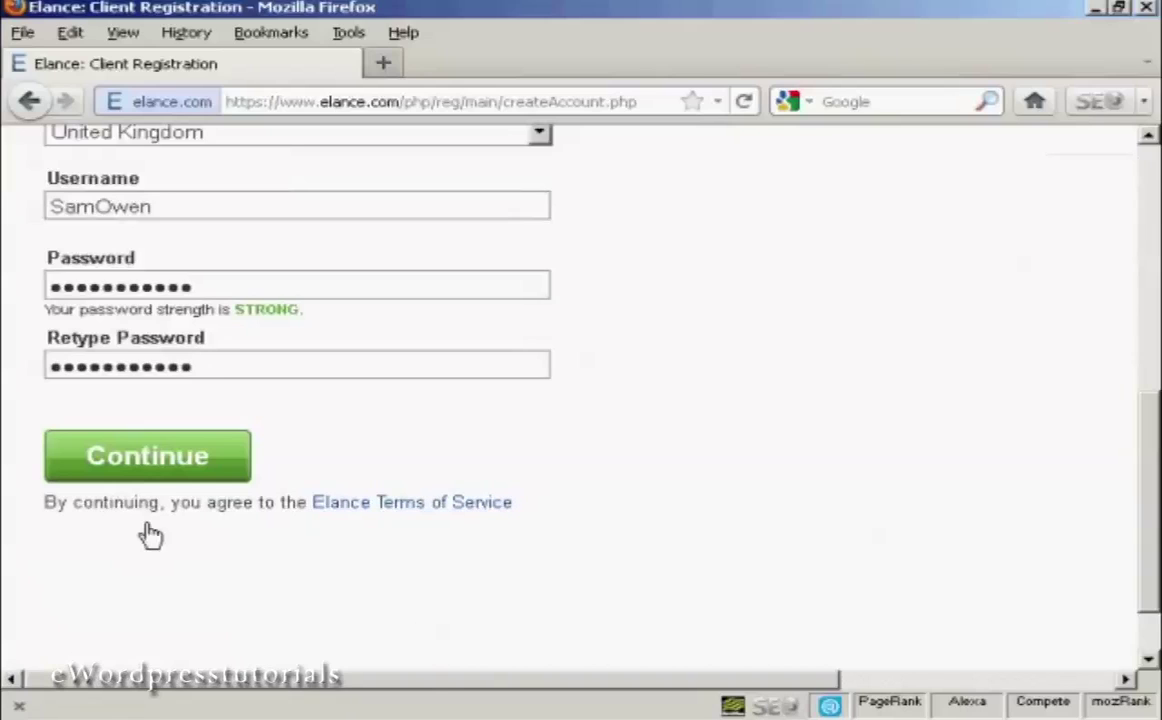
click(155, 470)
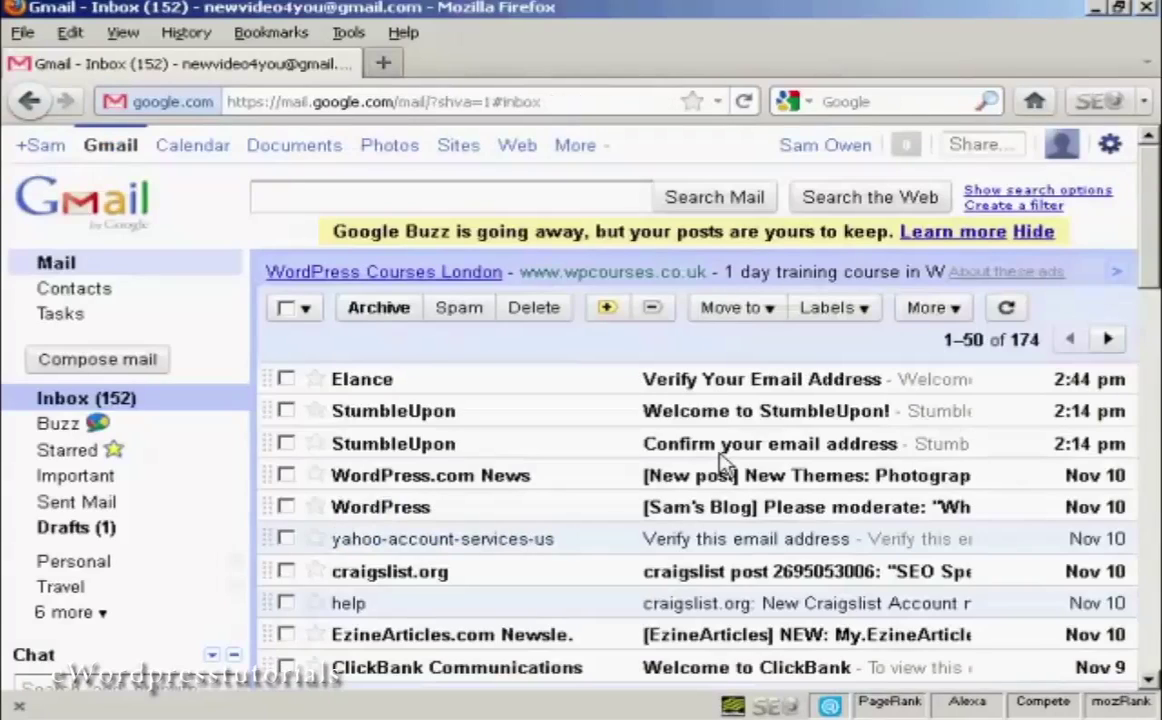
Step: Open the Elance message "Verify Your Email Address" in the Gmail inbox and follow its verification link
click(380, 386)
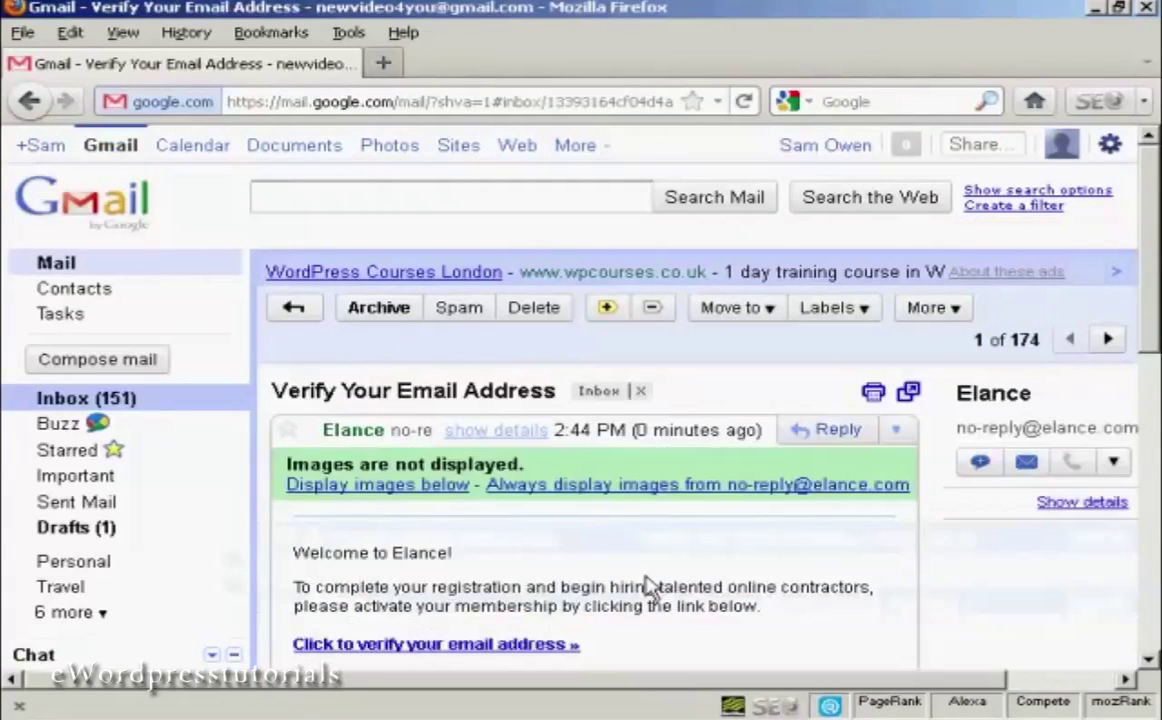
scroll(648, 587, down, 3)
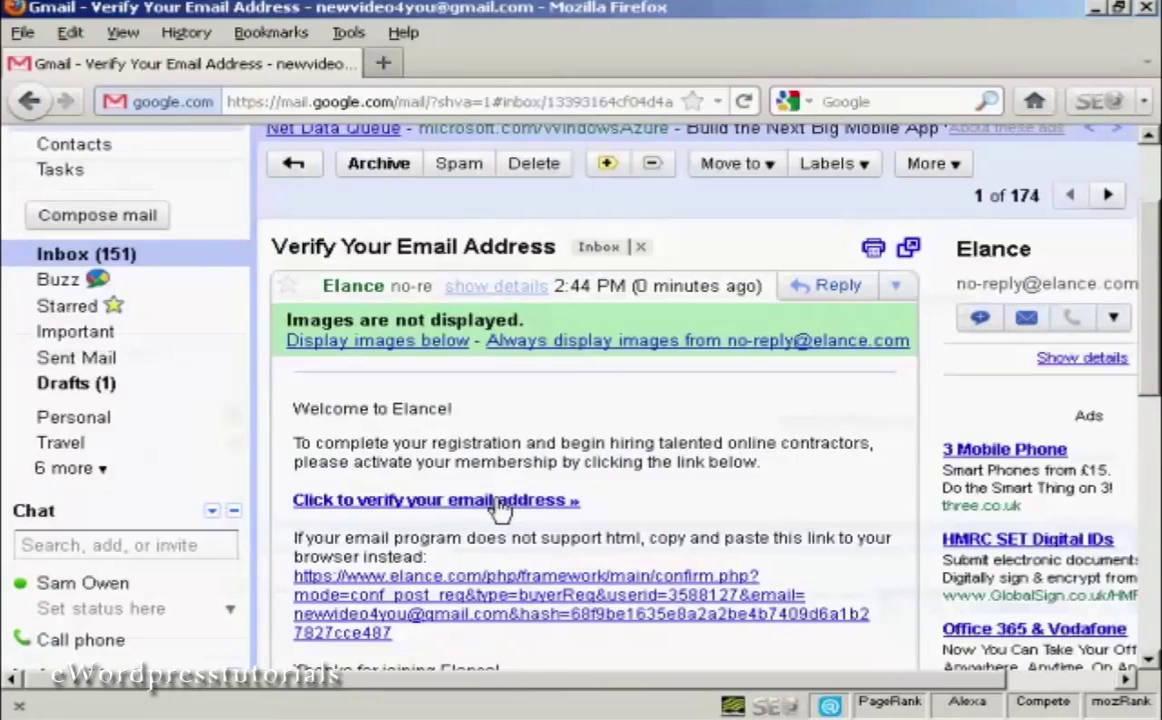
click(507, 502)
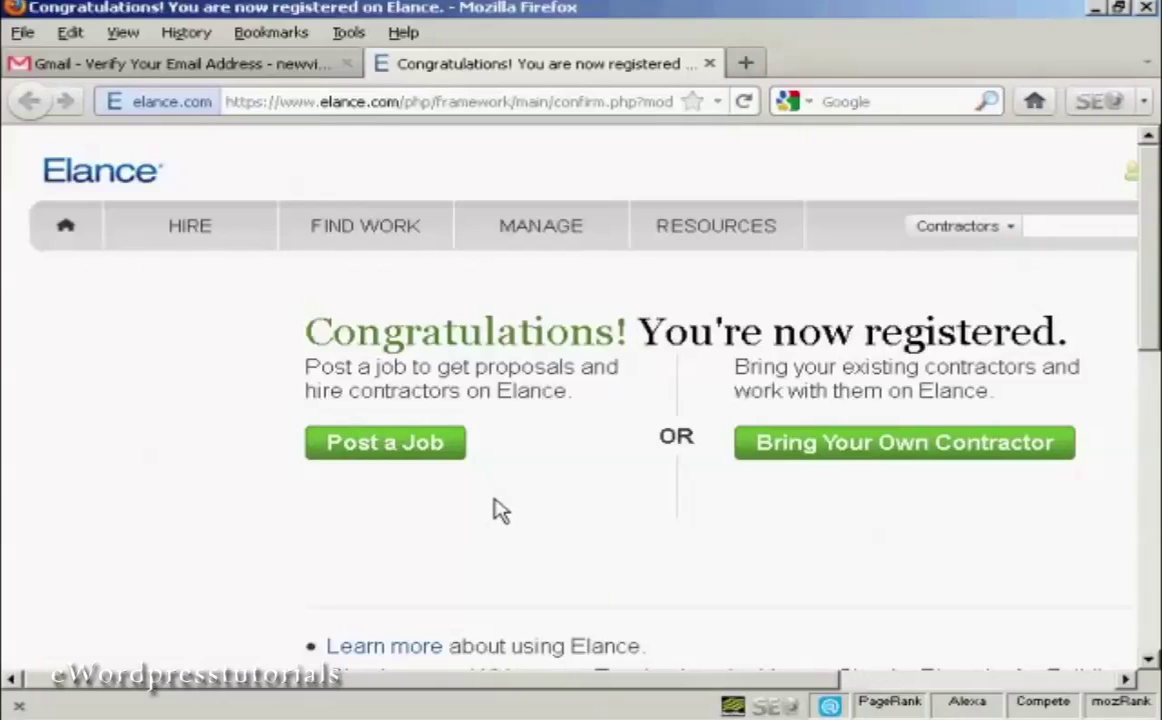
Step: Start posting a new job on Elance and make its job name ready for entry
click(395, 456)
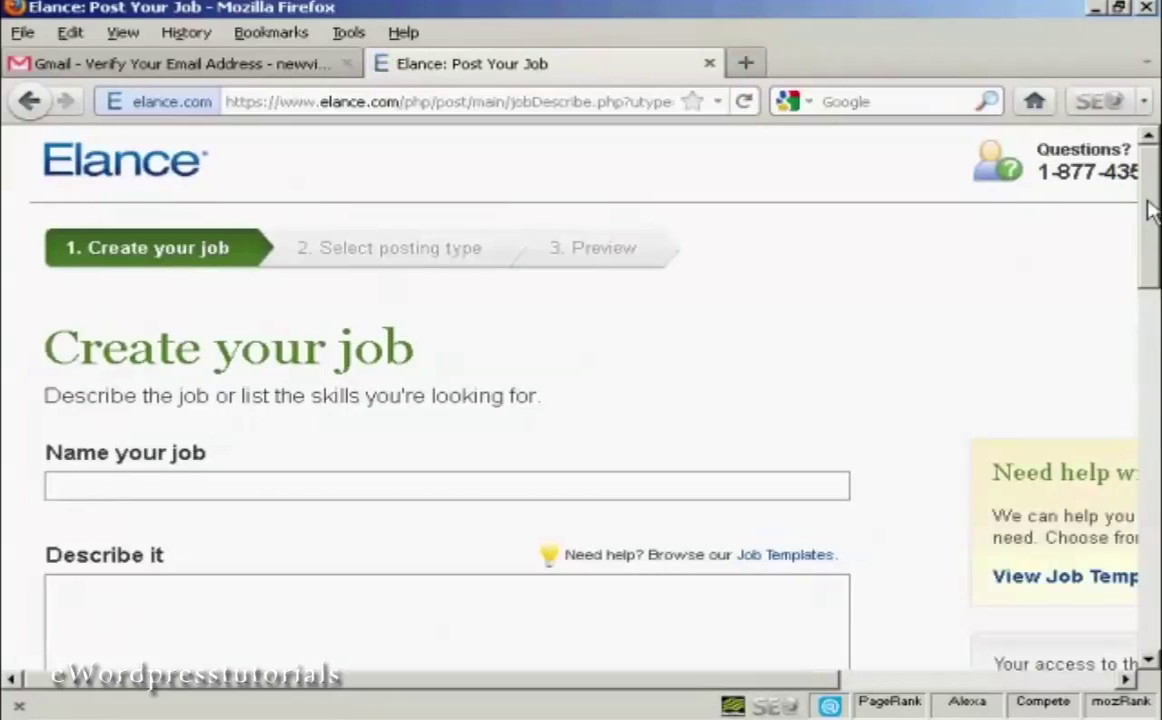
mouse_move(1150, 210)
mouse_down()
mouse_move(1150, 385)
mouse_move(1150, 190)
mouse_up()
click(106, 485)
Step: Copy the heading "New Wordpress Theme Needed" from the elance job posting document in OpenOffice Writer and paste it as the Elance job name
key(alt+Tab)
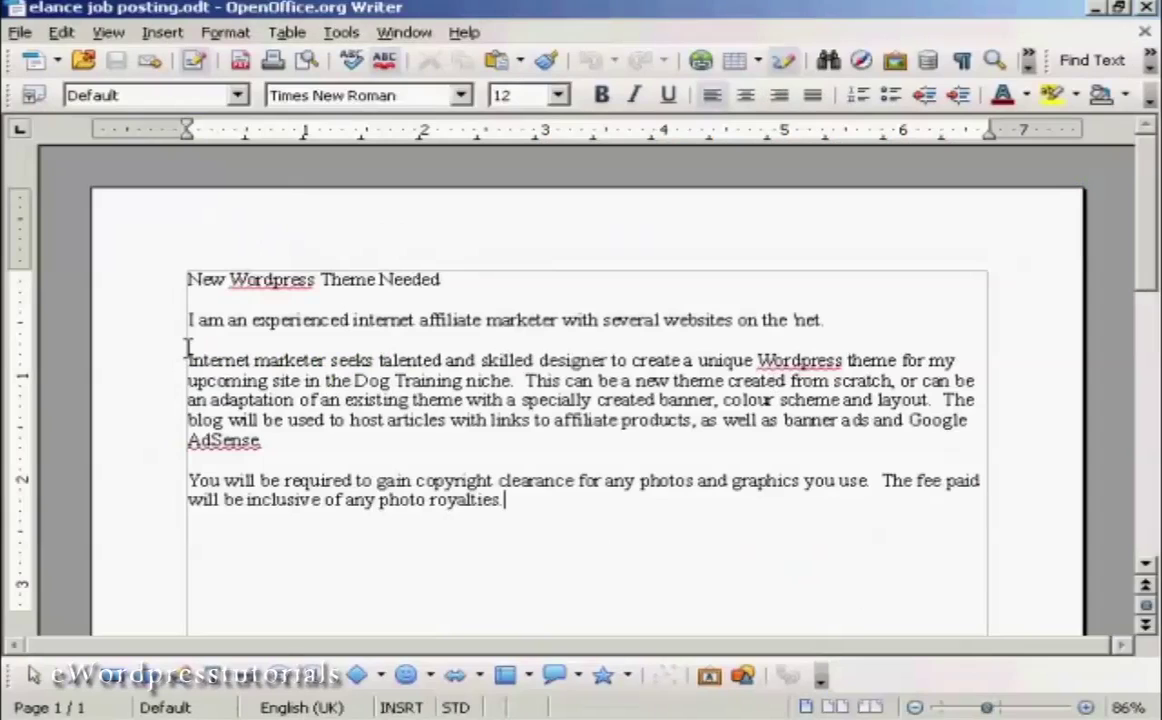
click(445, 280)
click(445, 280)
drag(447, 280, 180, 280)
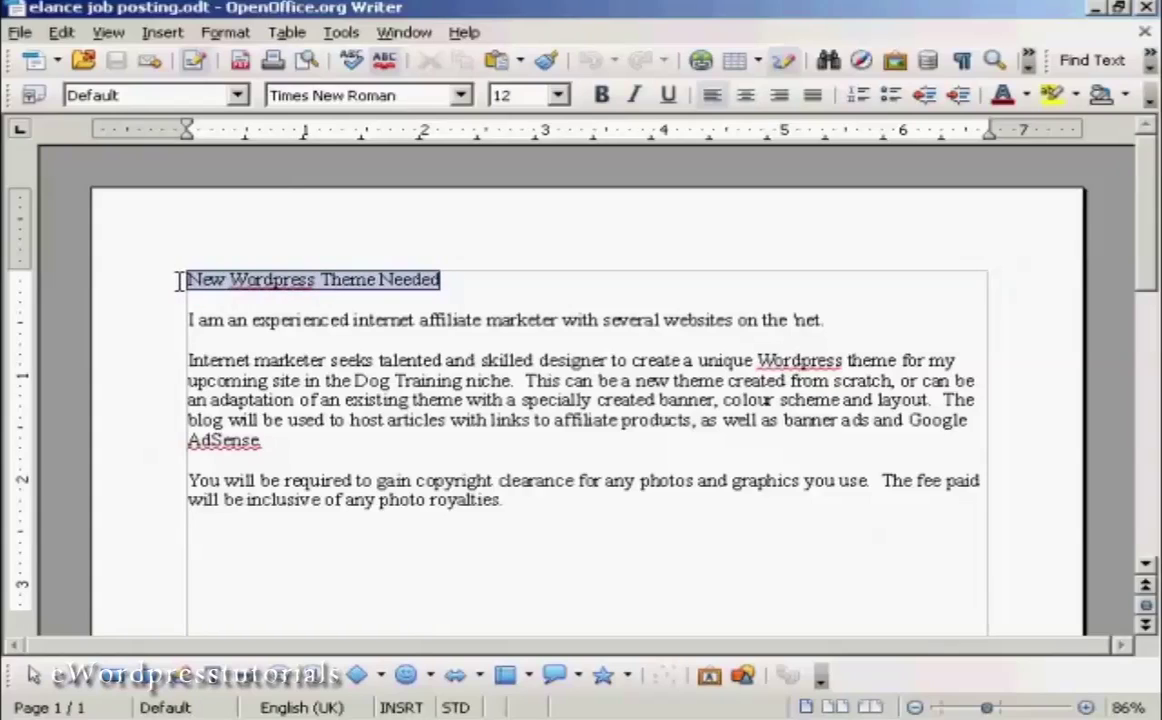
right_click(232, 285)
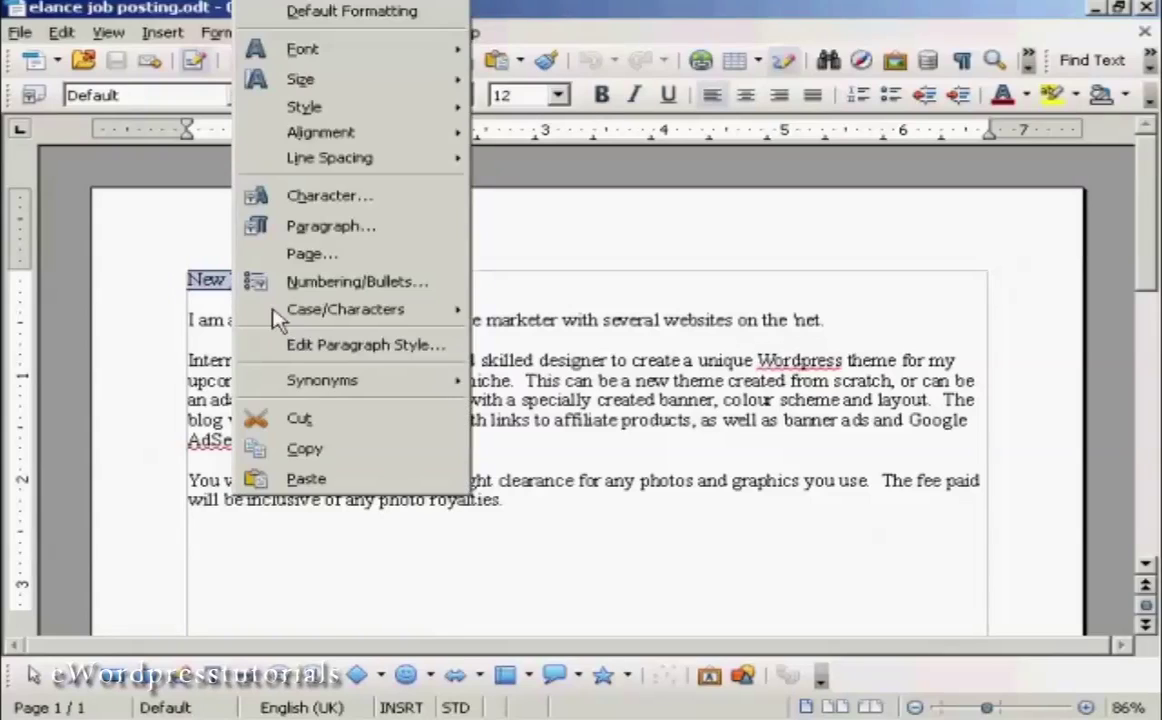
click(308, 449)
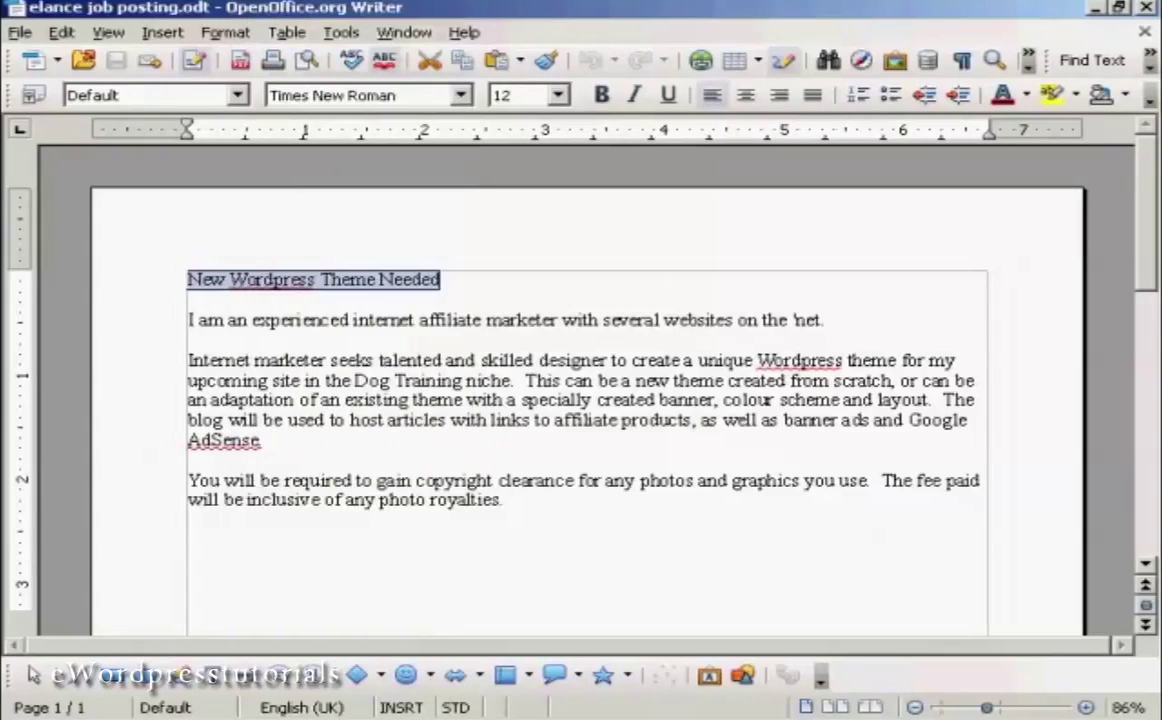
key(alt+Tab)
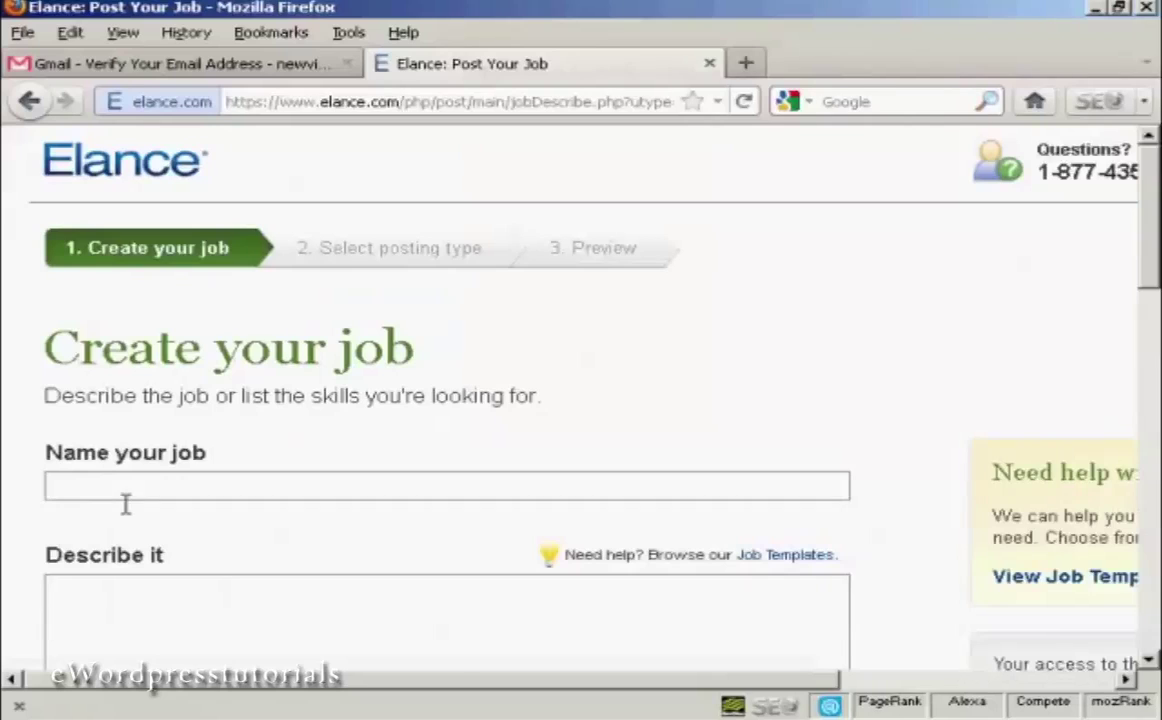
click(100, 481)
key(ctrl+v)
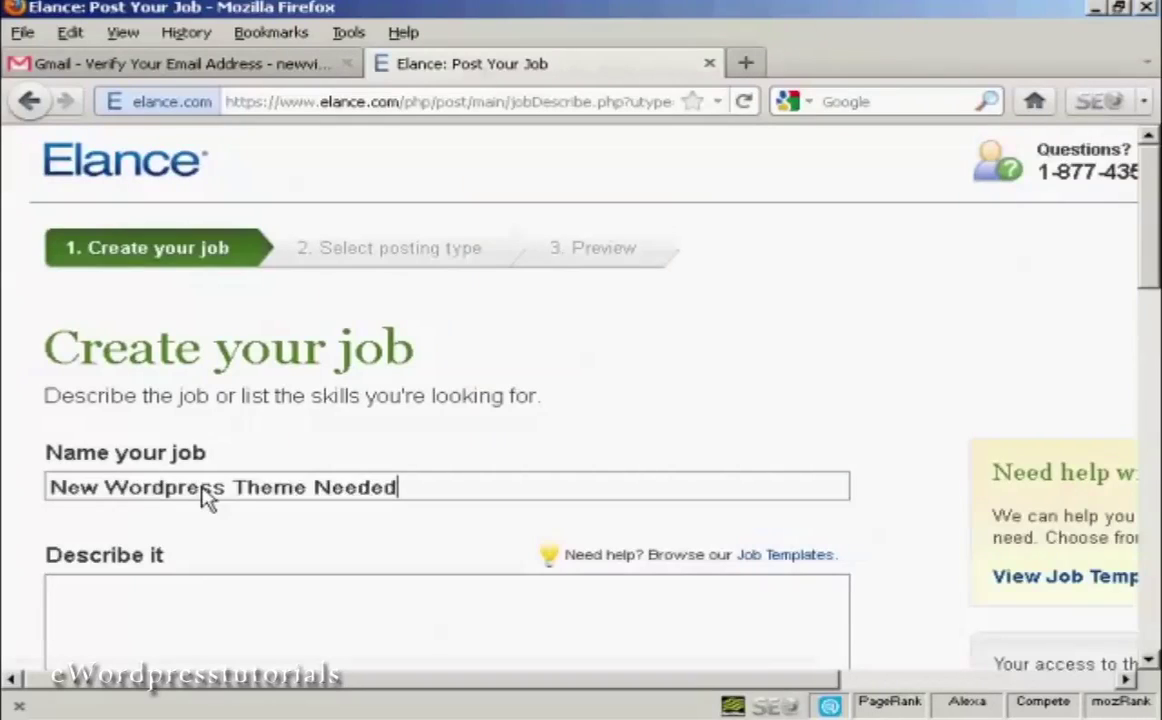
Step: Copy the two paragraphs from "Internet marketer seeks" through "photo royalties" in the Writer document and paste them as the Elance job description
scroll(433, 423, down, 3)
click(61, 290)
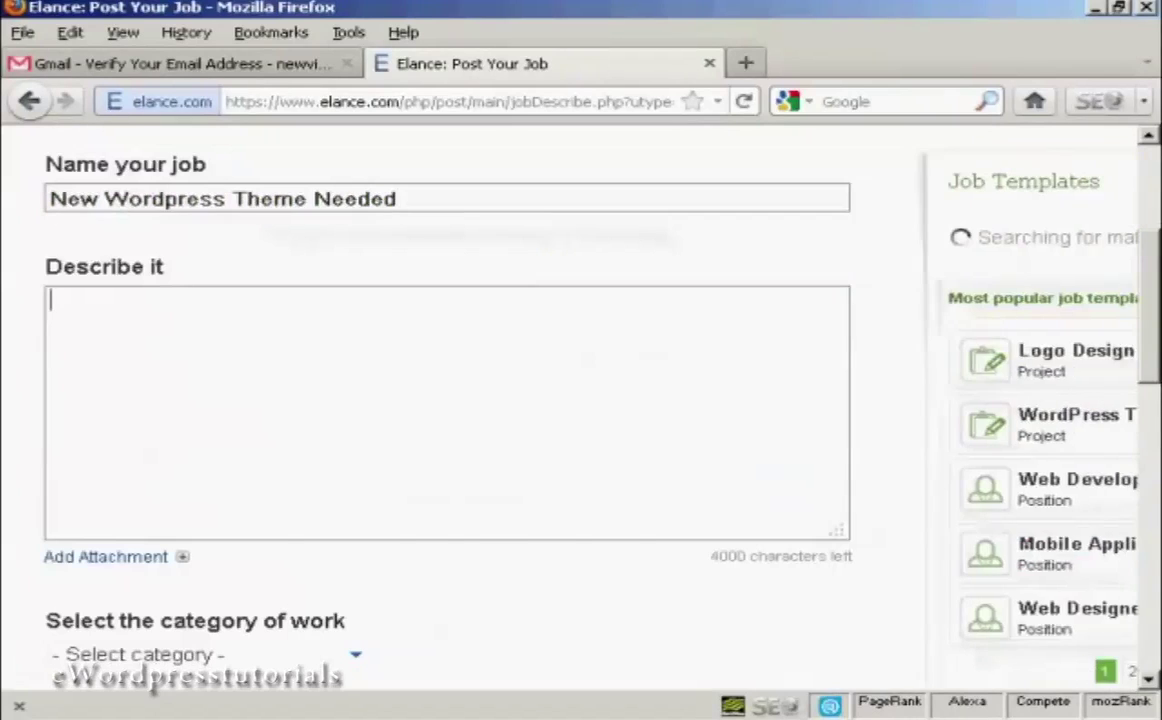
key(alt+Tab)
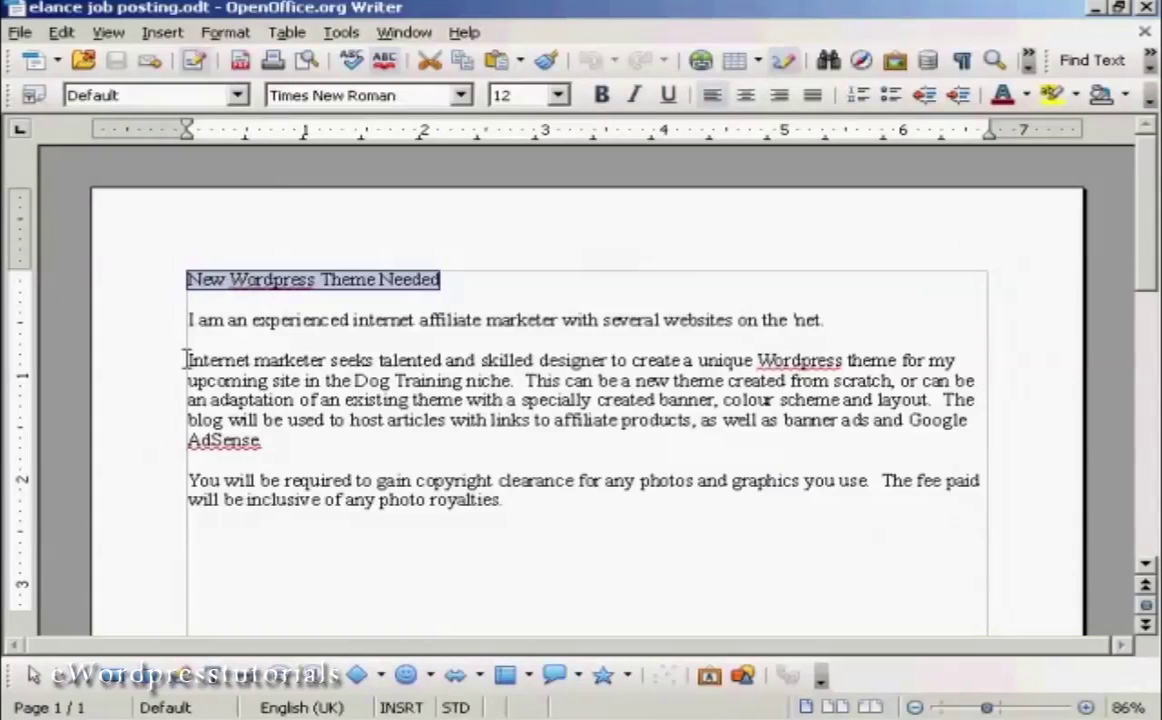
drag(187, 358, 552, 505)
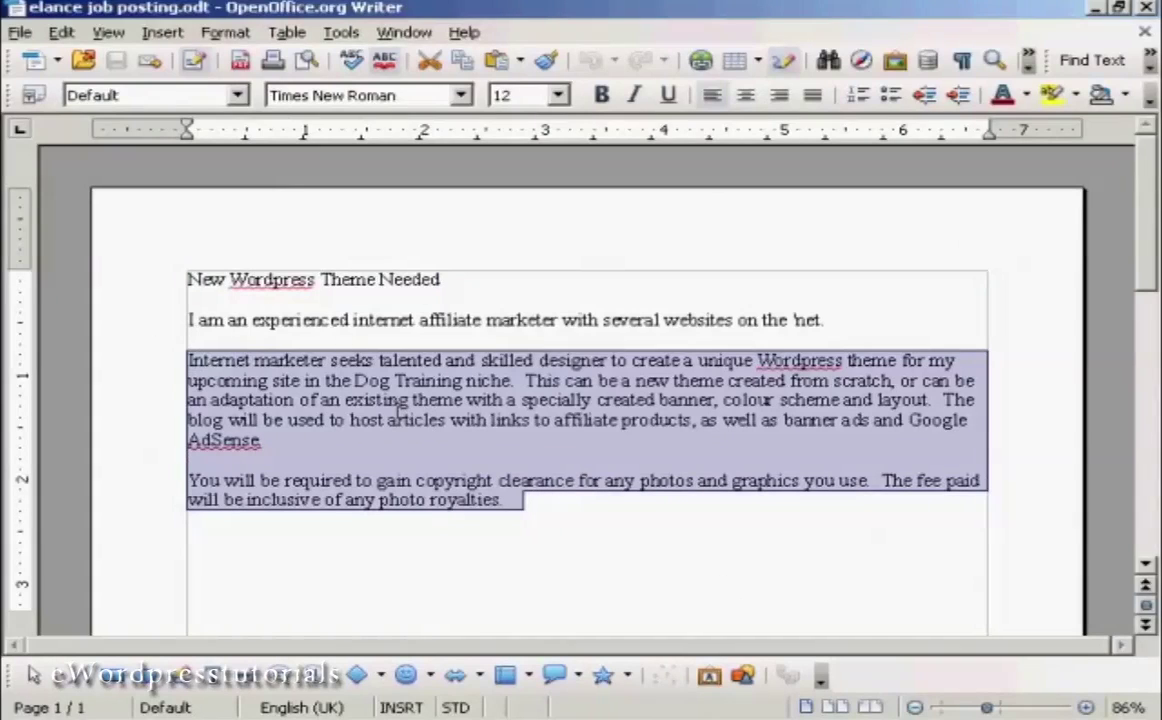
right_click(398, 408)
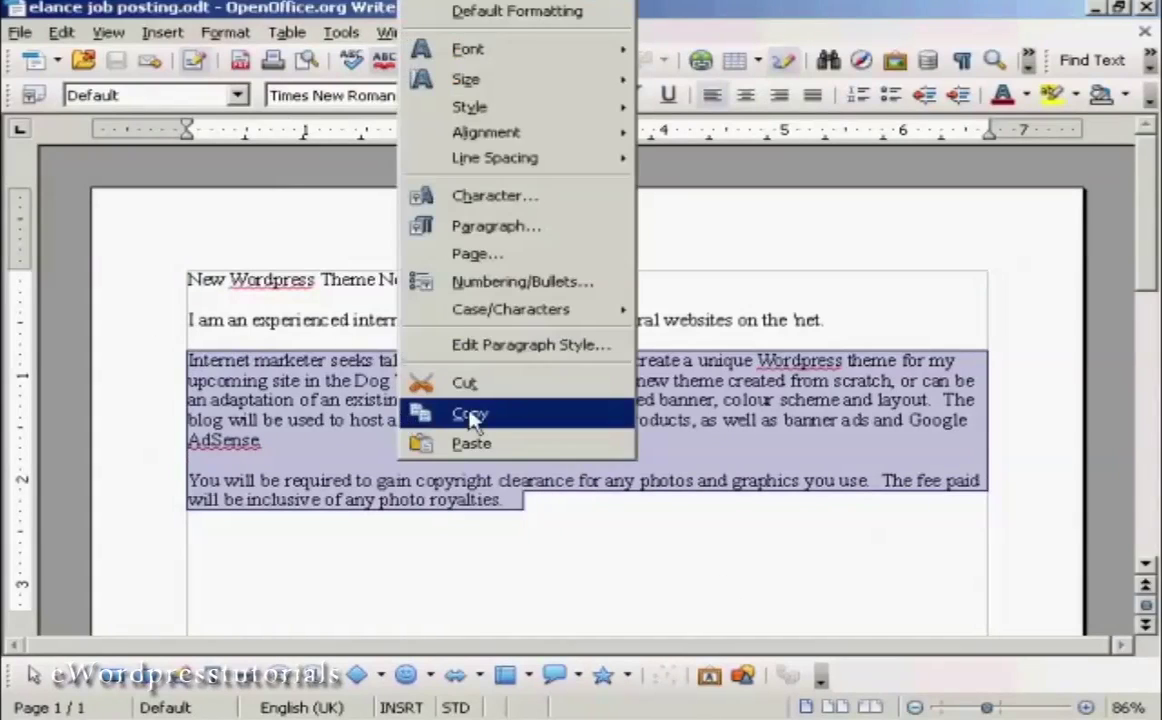
click(420, 410)
key(alt+Tab)
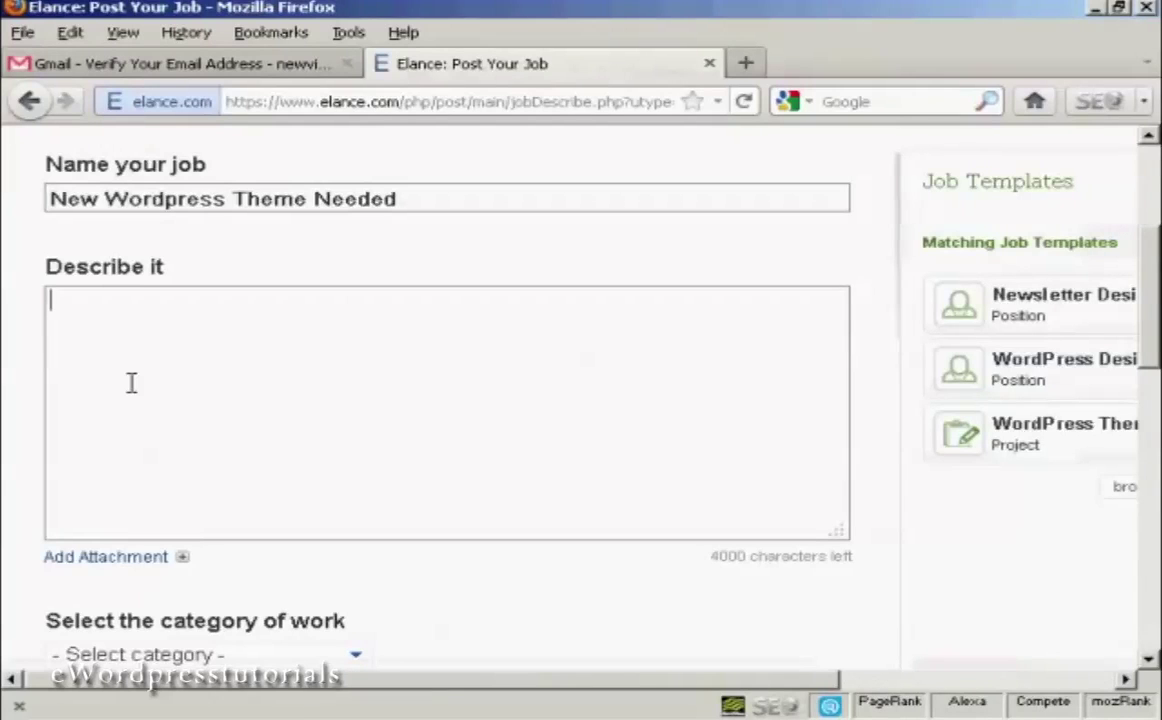
key(ctrl+v)
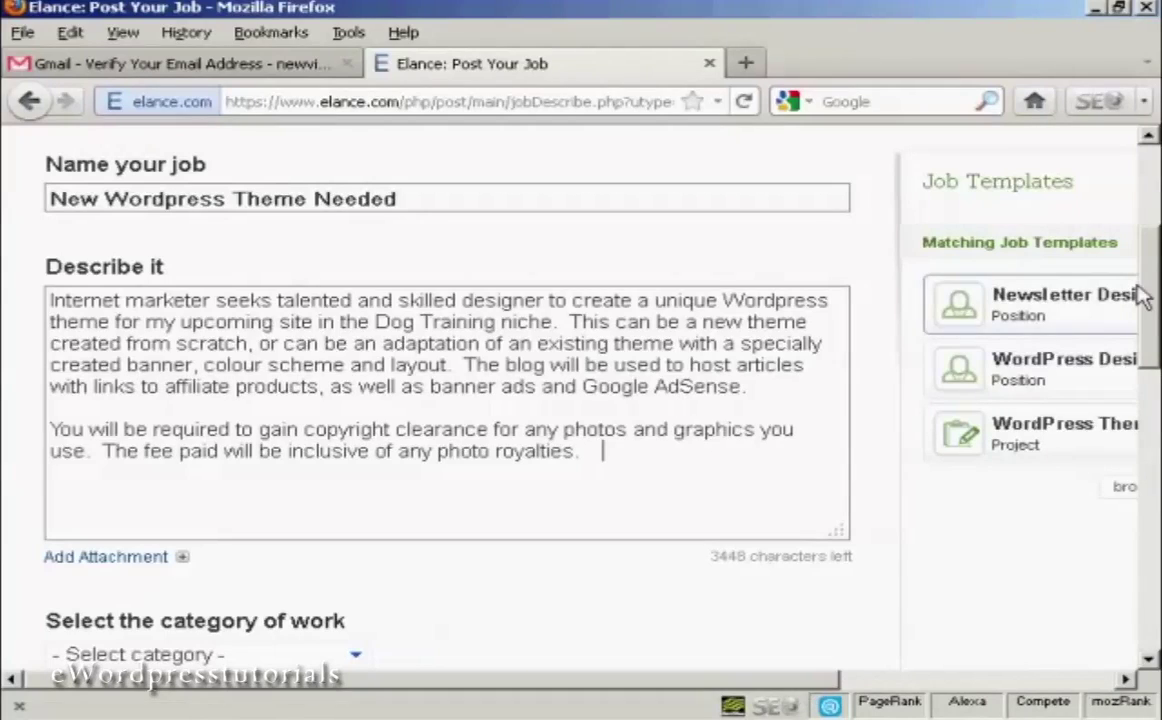
Step: Set the job's category of work to Web & Programming
scroll(1143, 296, down, 5)
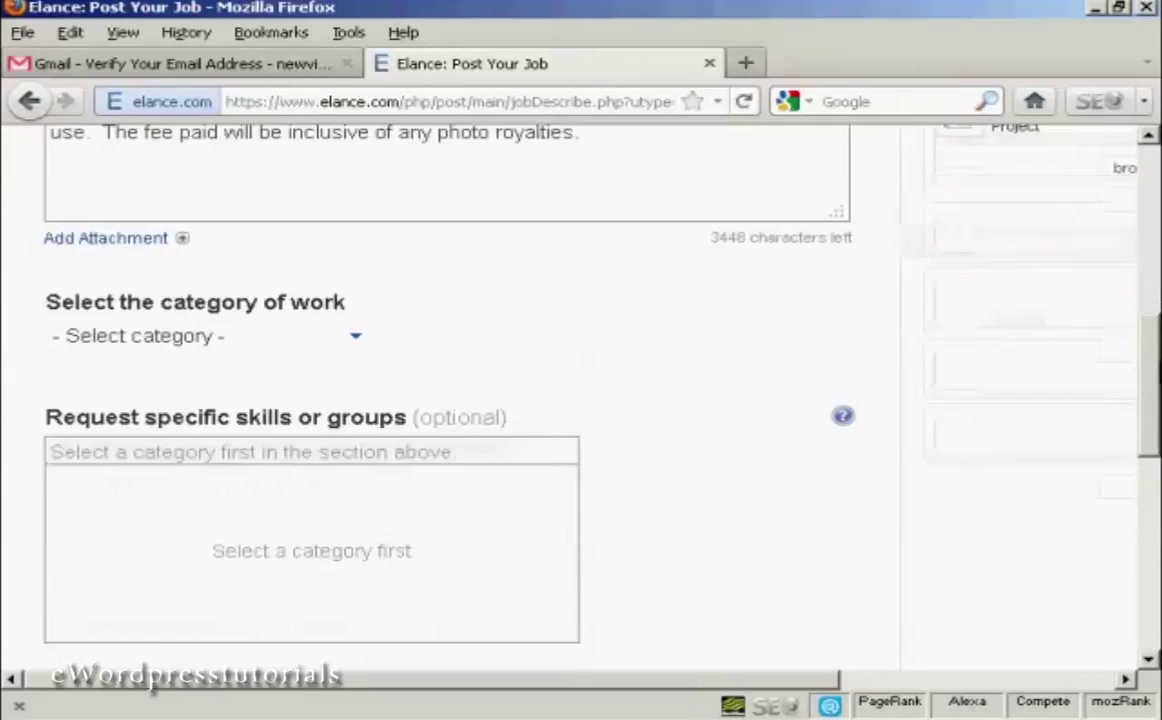
click(353, 337)
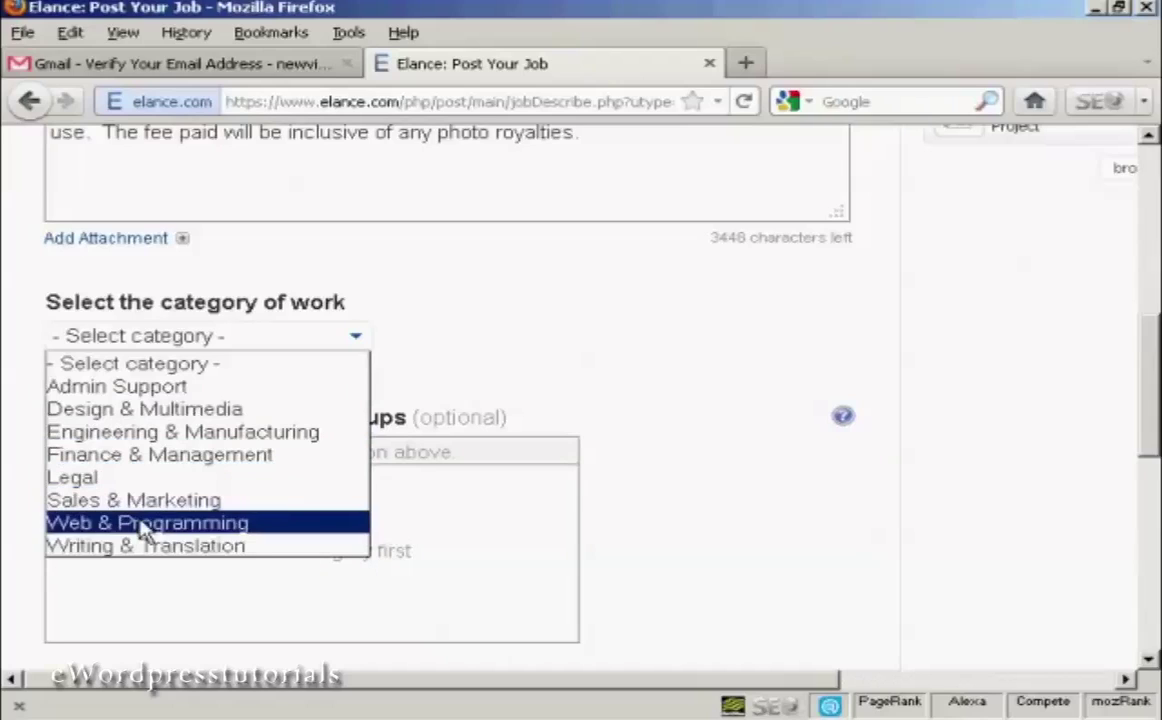
click(232, 530)
click(233, 533)
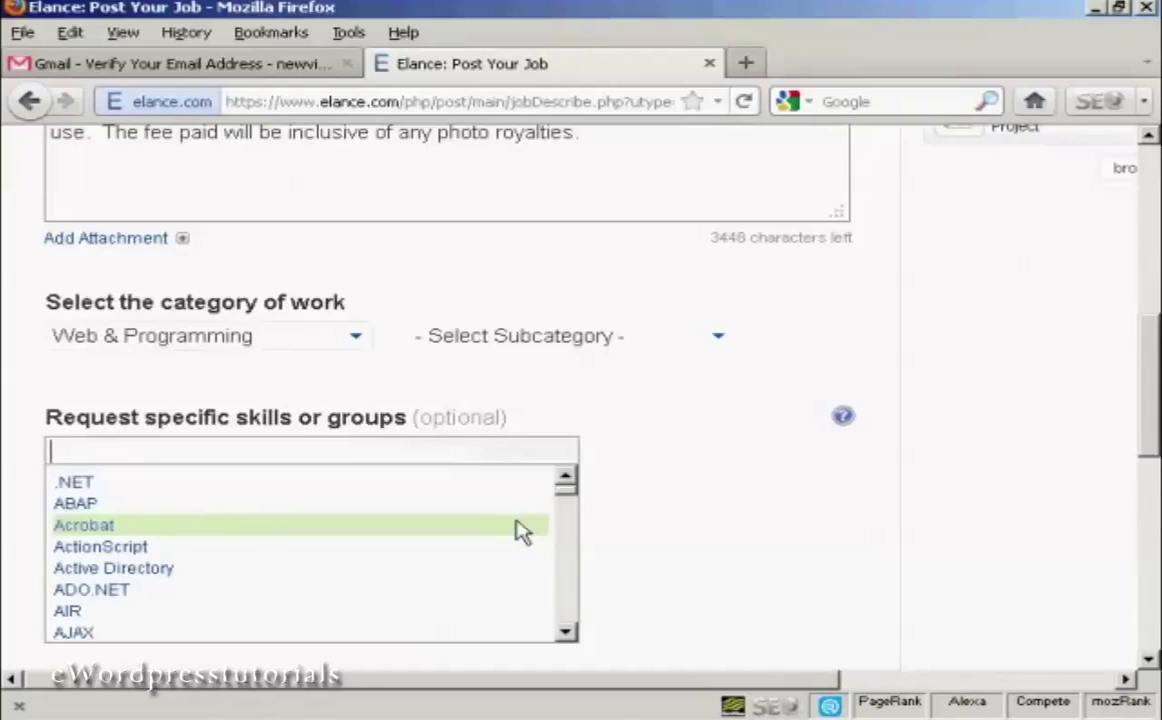
Step: Add WordPress to the job's requested specific skills
drag(1150, 372, 1149, 428)
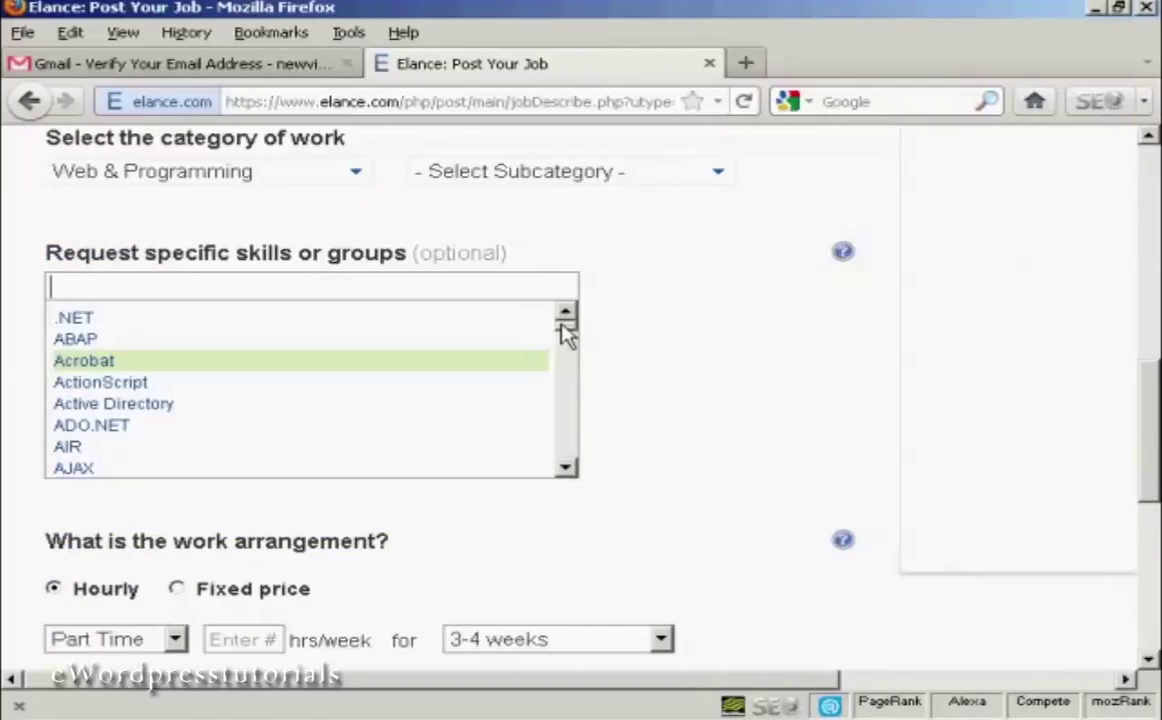
drag(565, 327, 568, 457)
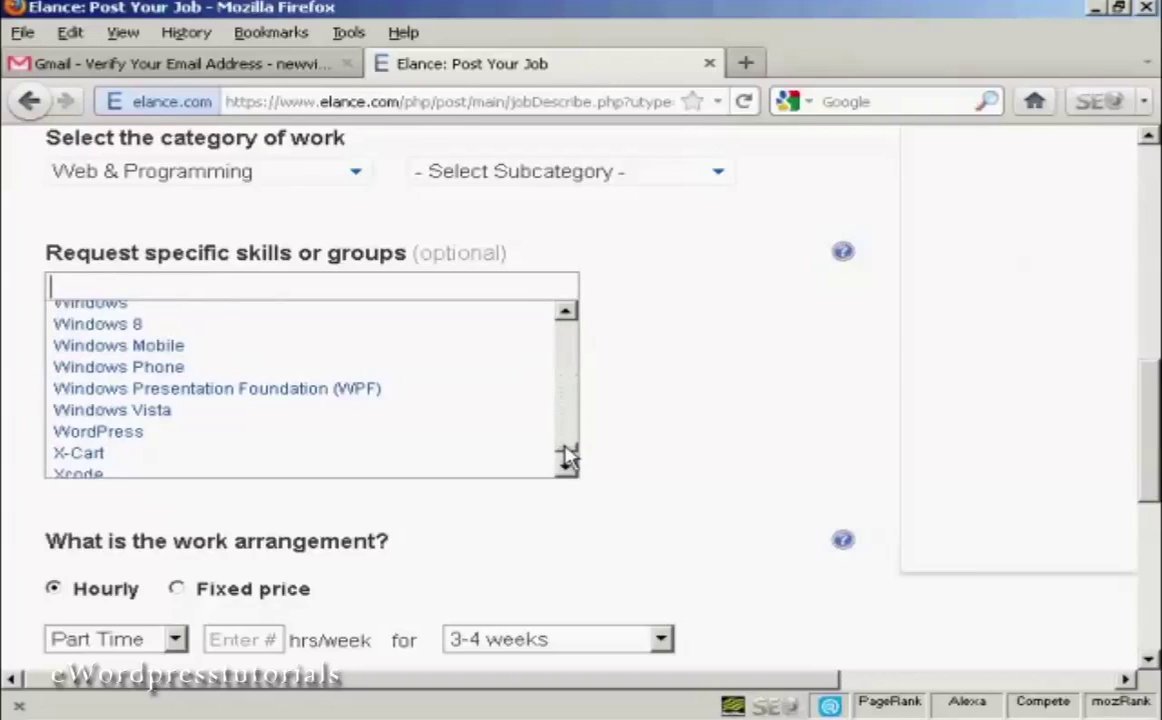
click(133, 438)
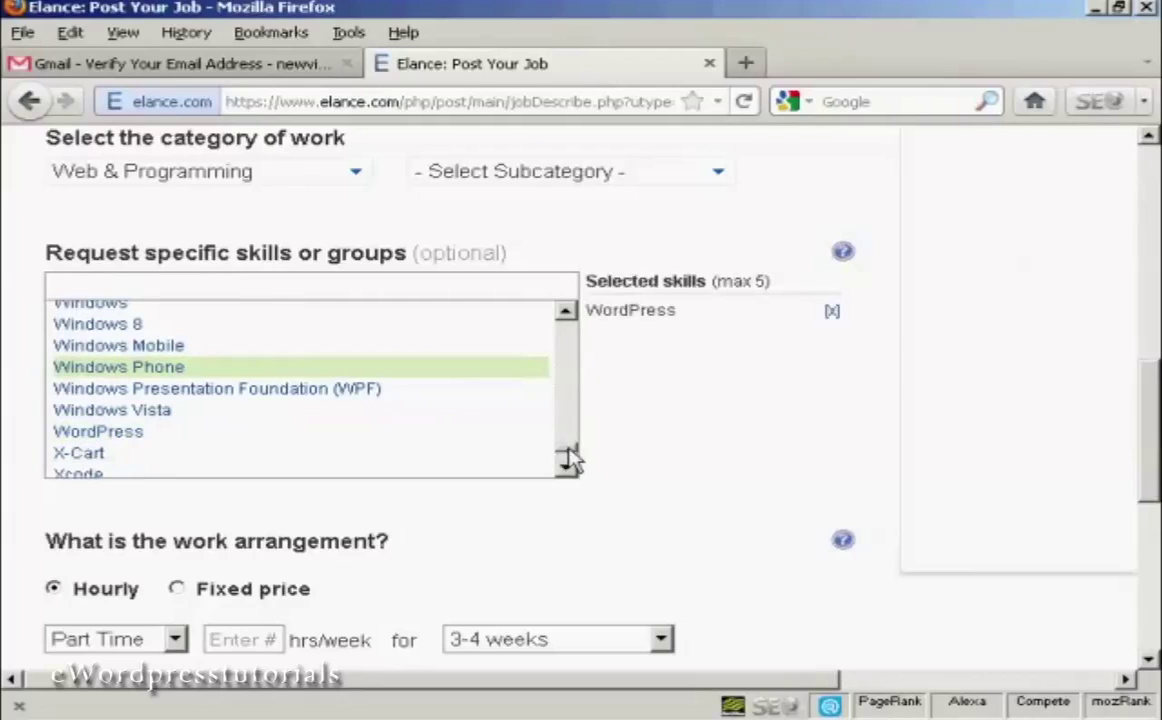
Step: Add PHP to the job's requested specific skills
scroll(568, 460, up, 2)
scroll(568, 455, up, 15)
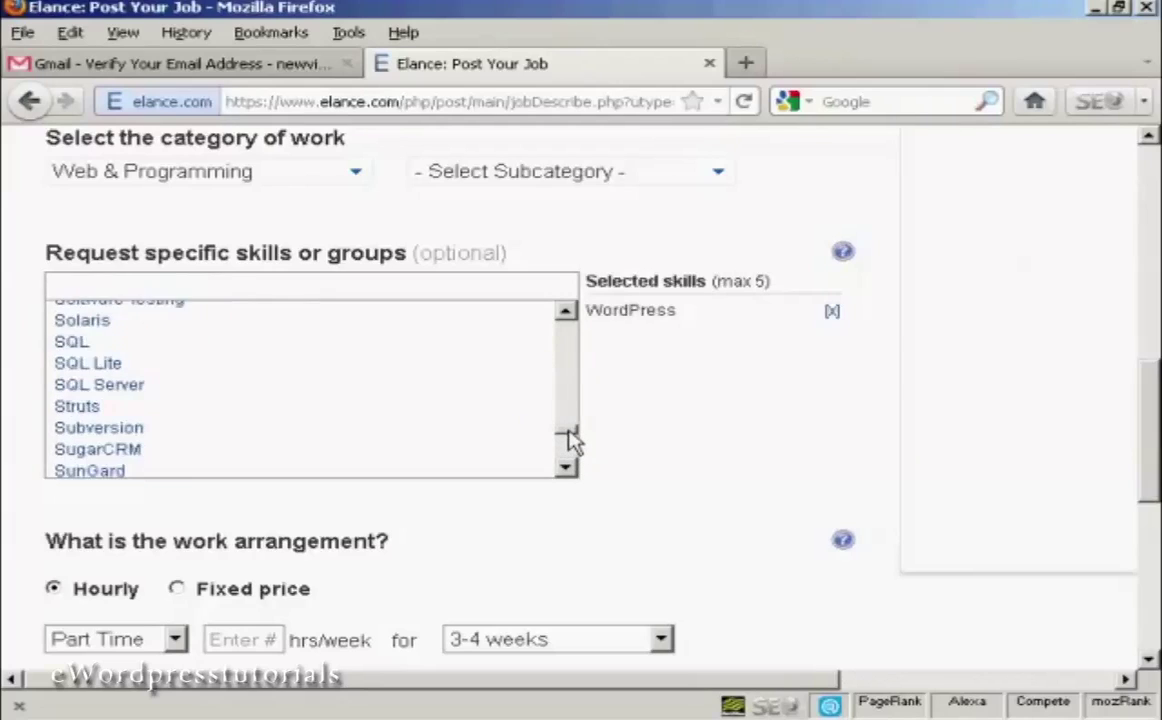
scroll(572, 435, up, 12)
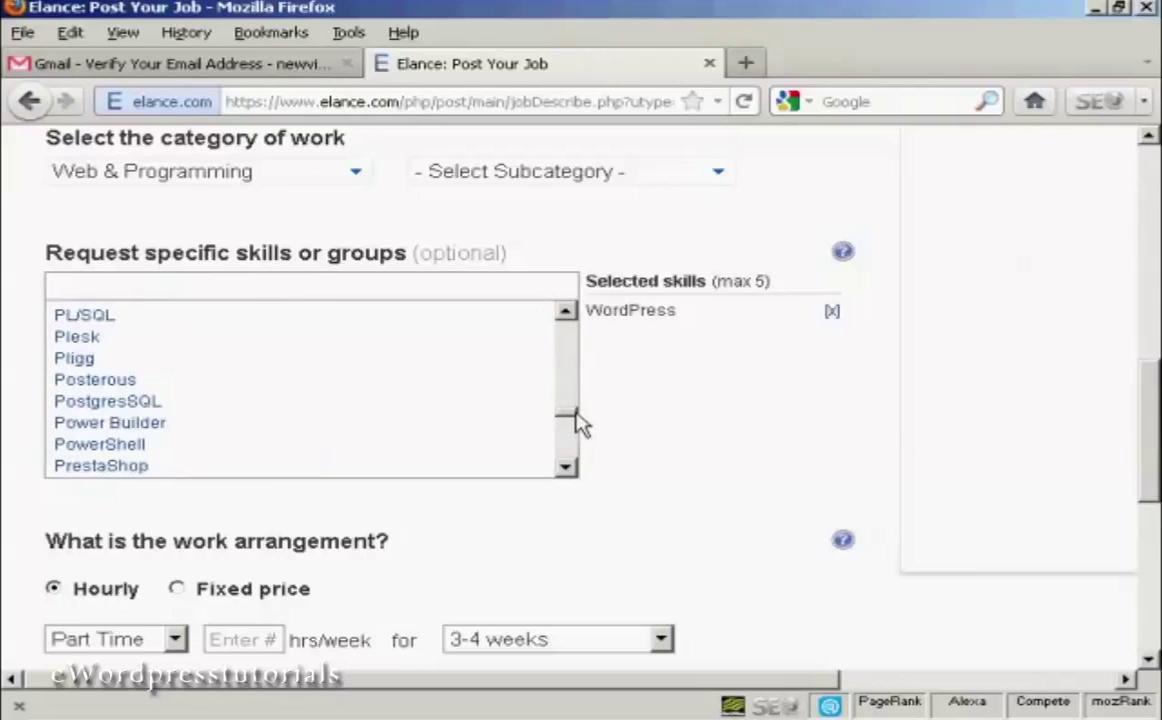
scroll(578, 422, up, 4)
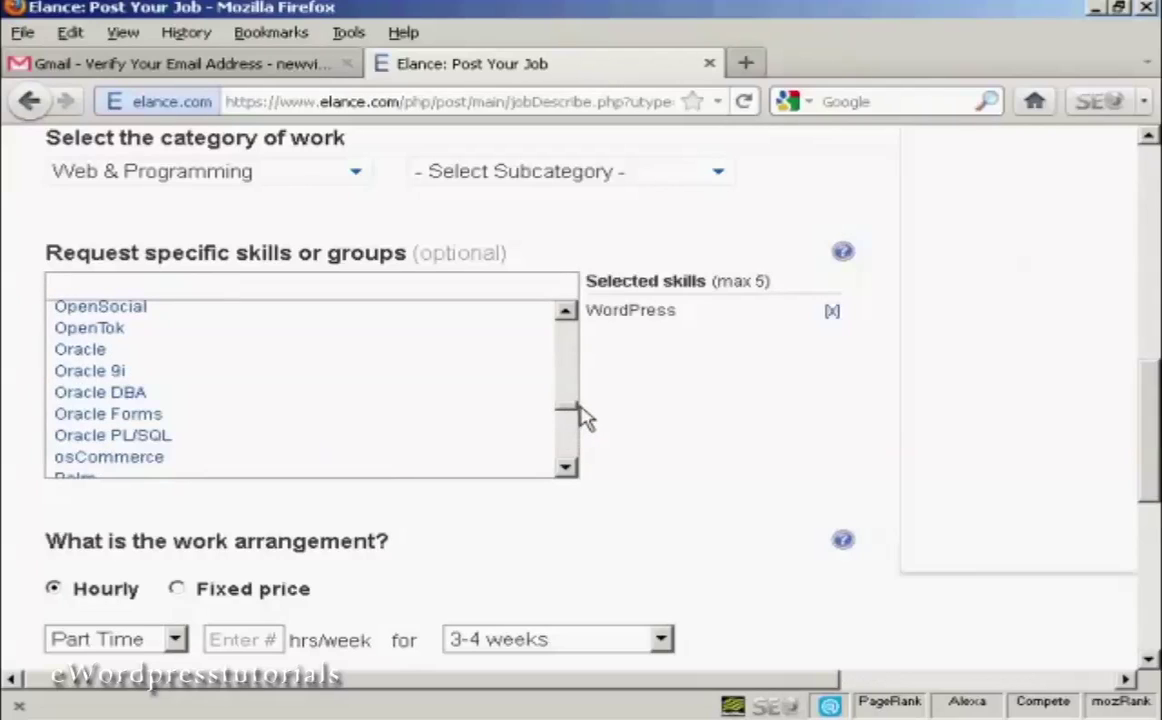
scroll(580, 410, down, 3)
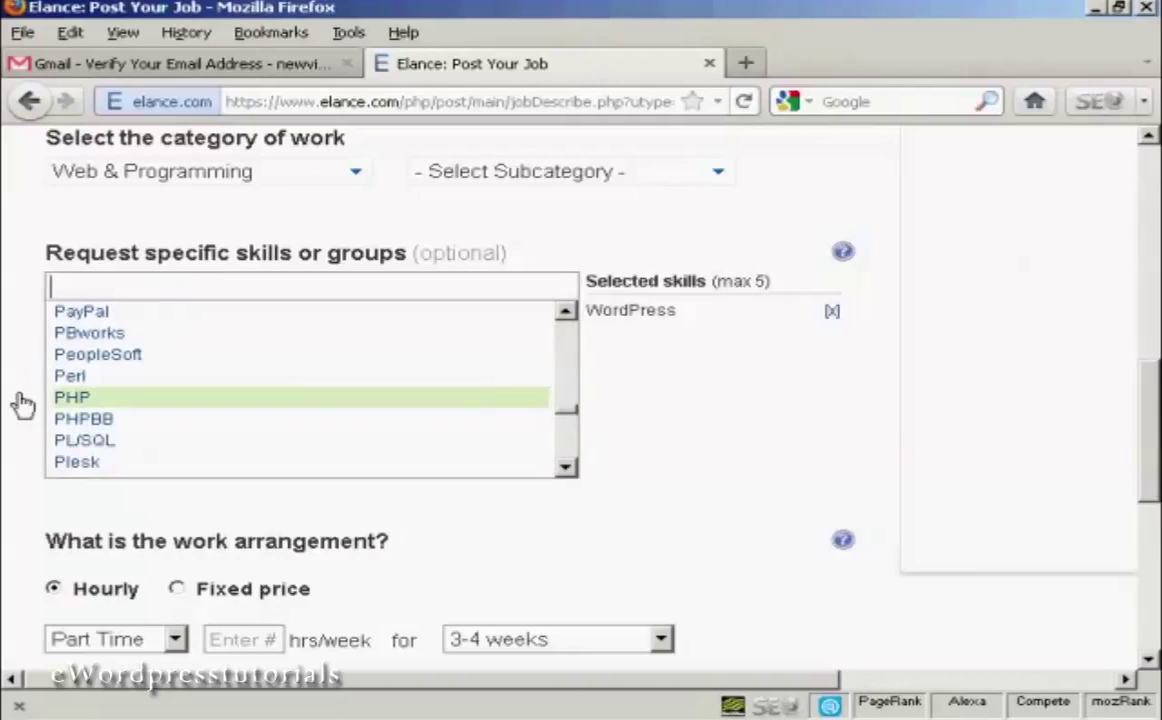
click(75, 400)
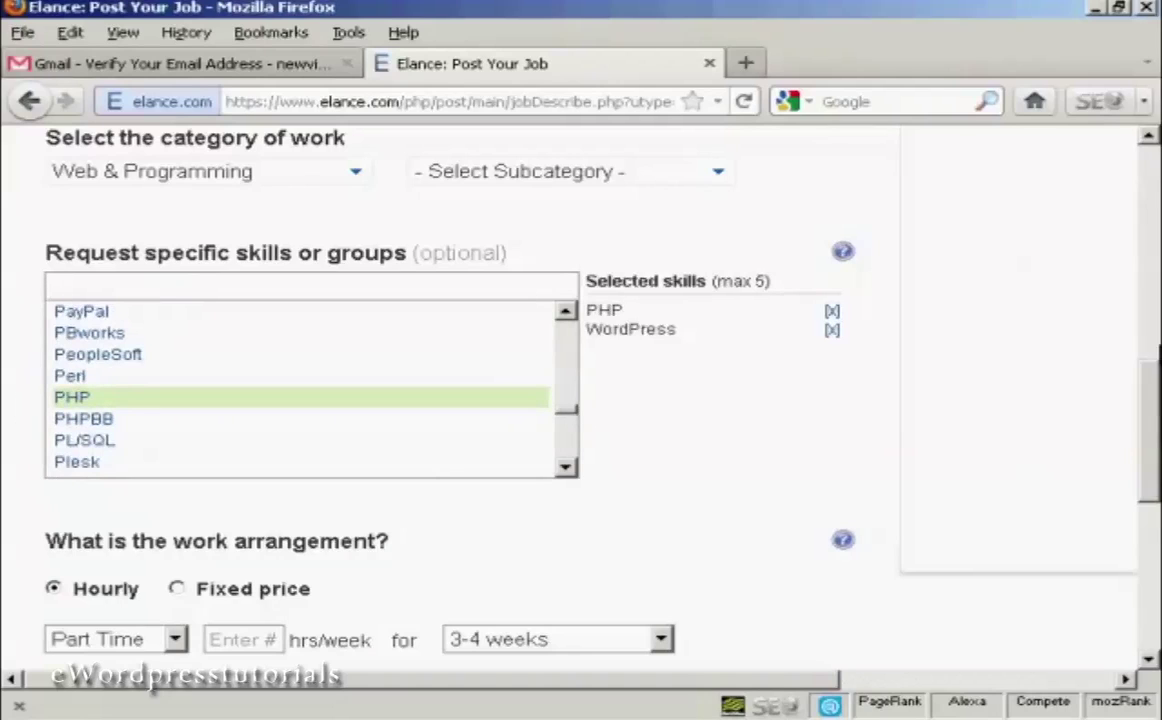
Step: Open the Elance home page in a separate browser tab, keeping the job form open, and switch to it
scroll(1155, 415, down, 1)
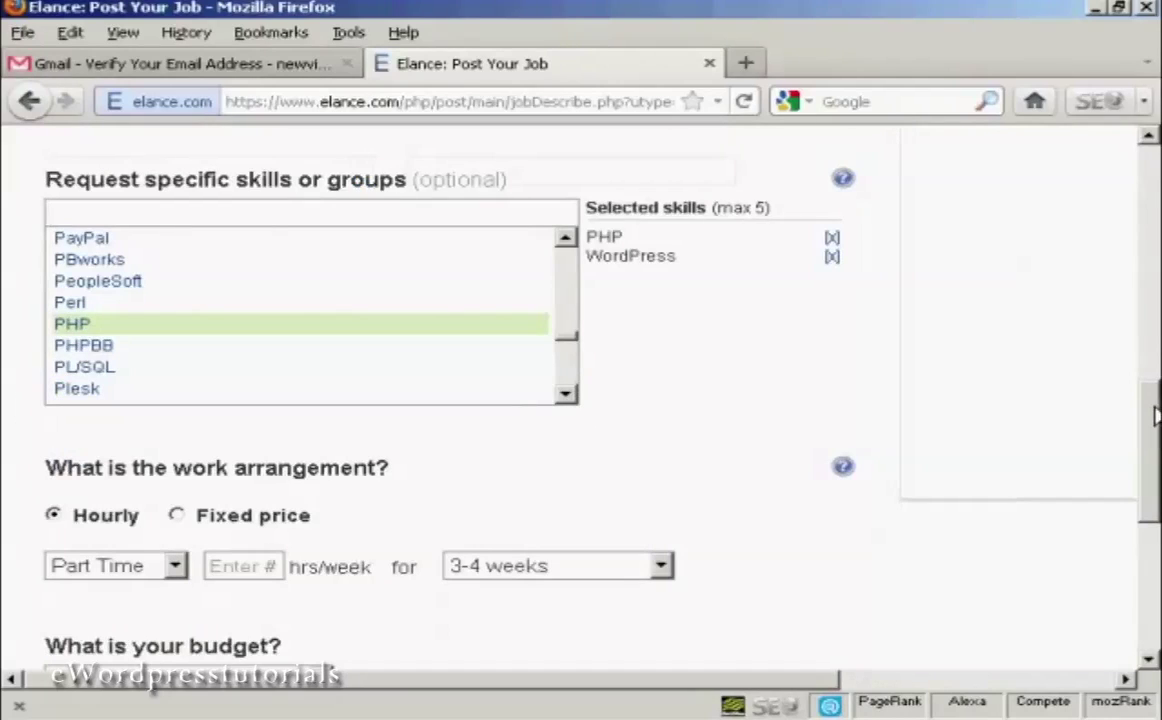
drag(1155, 415, 1152, 435)
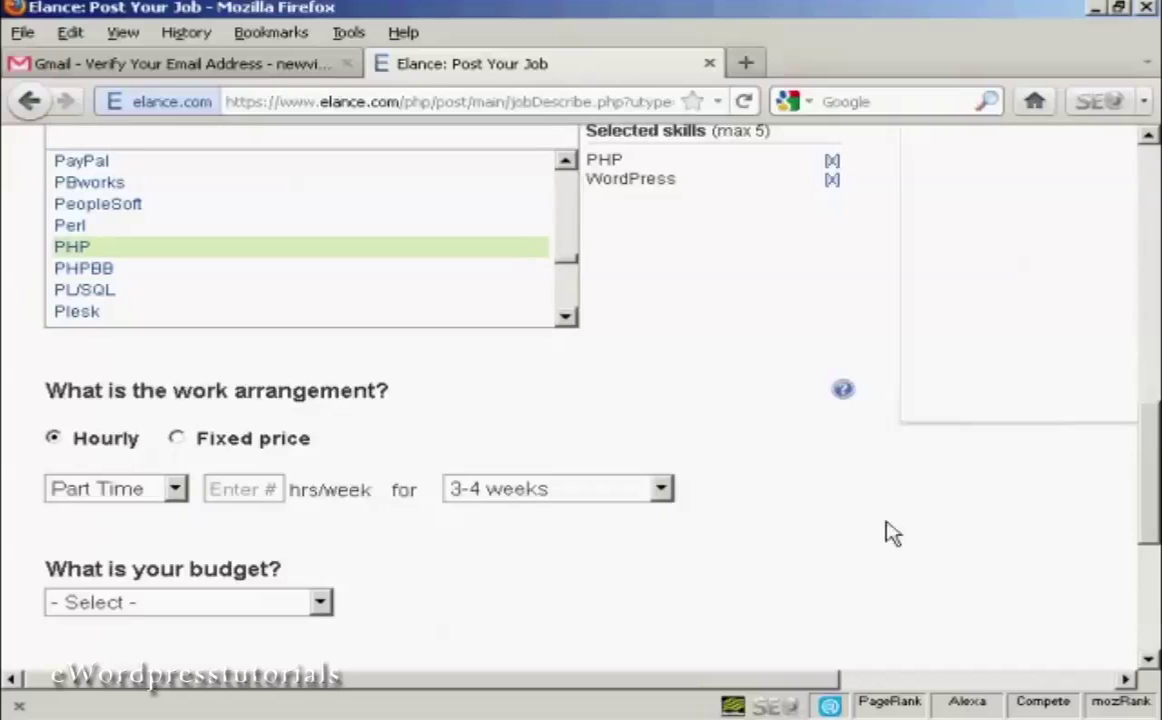
drag(1155, 520, 1153, 255)
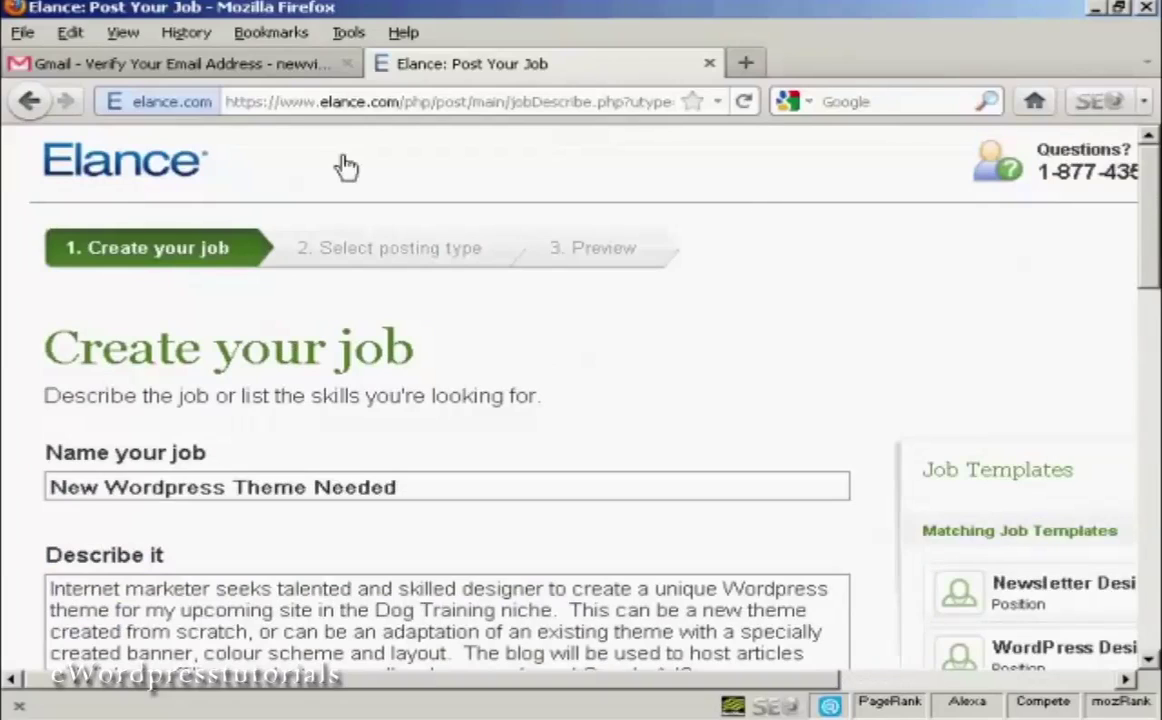
right_click(150, 173)
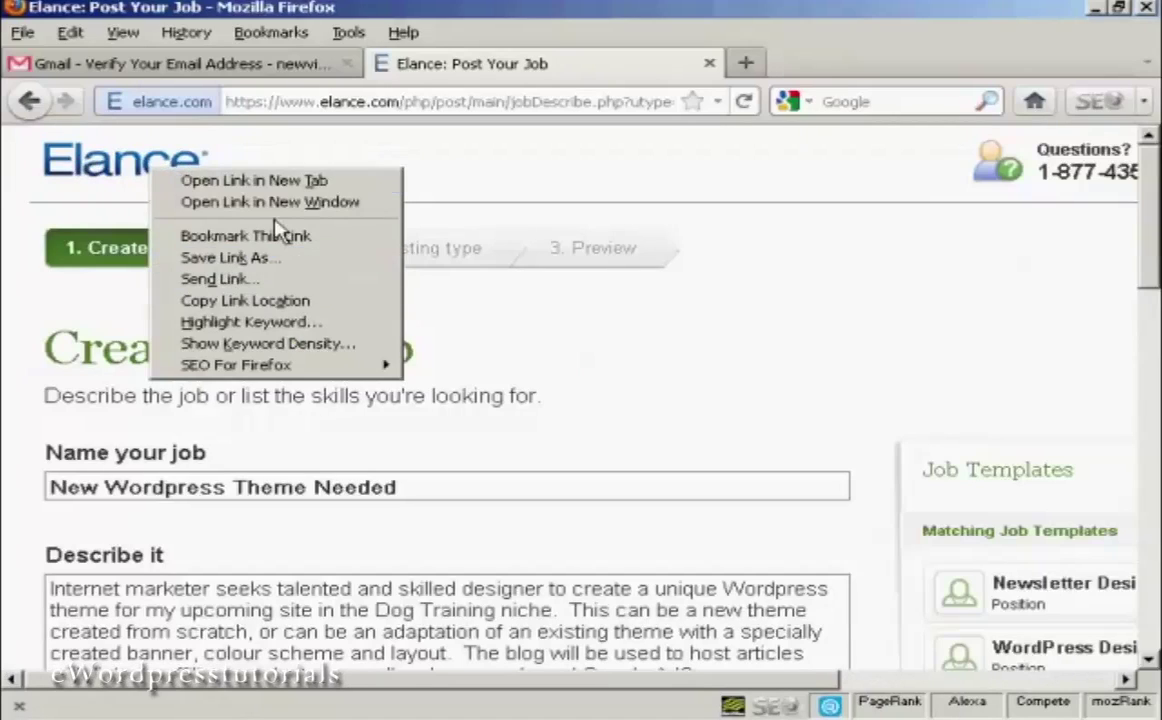
click(270, 180)
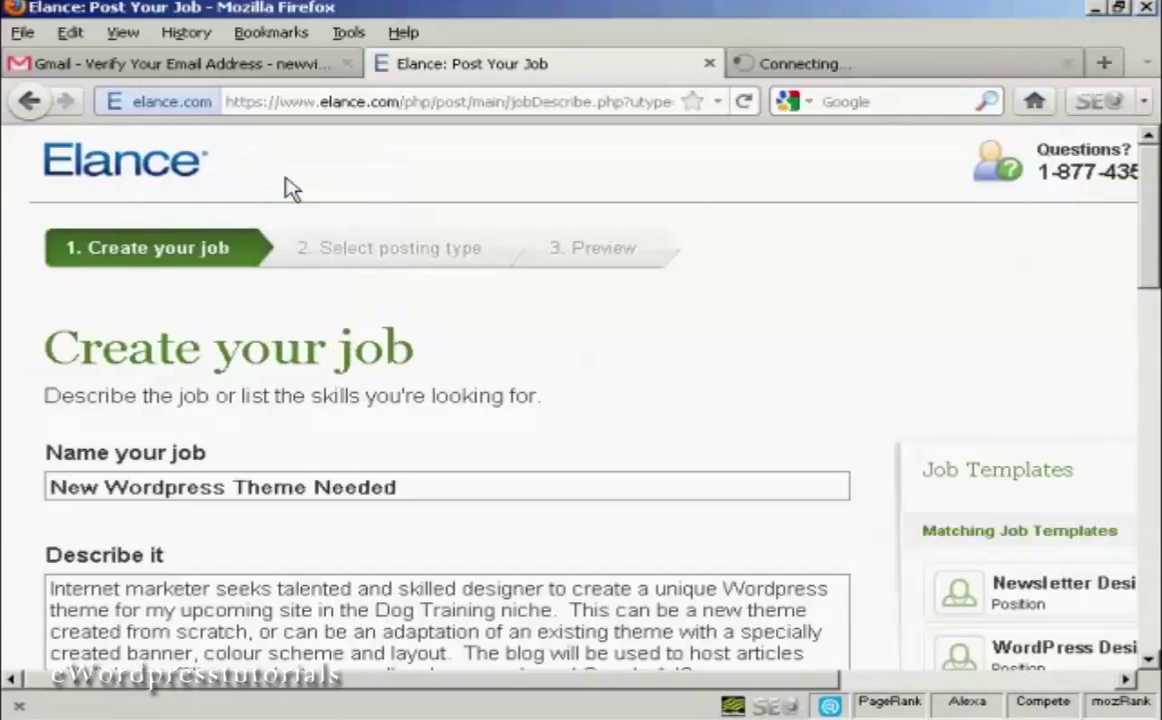
click(822, 66)
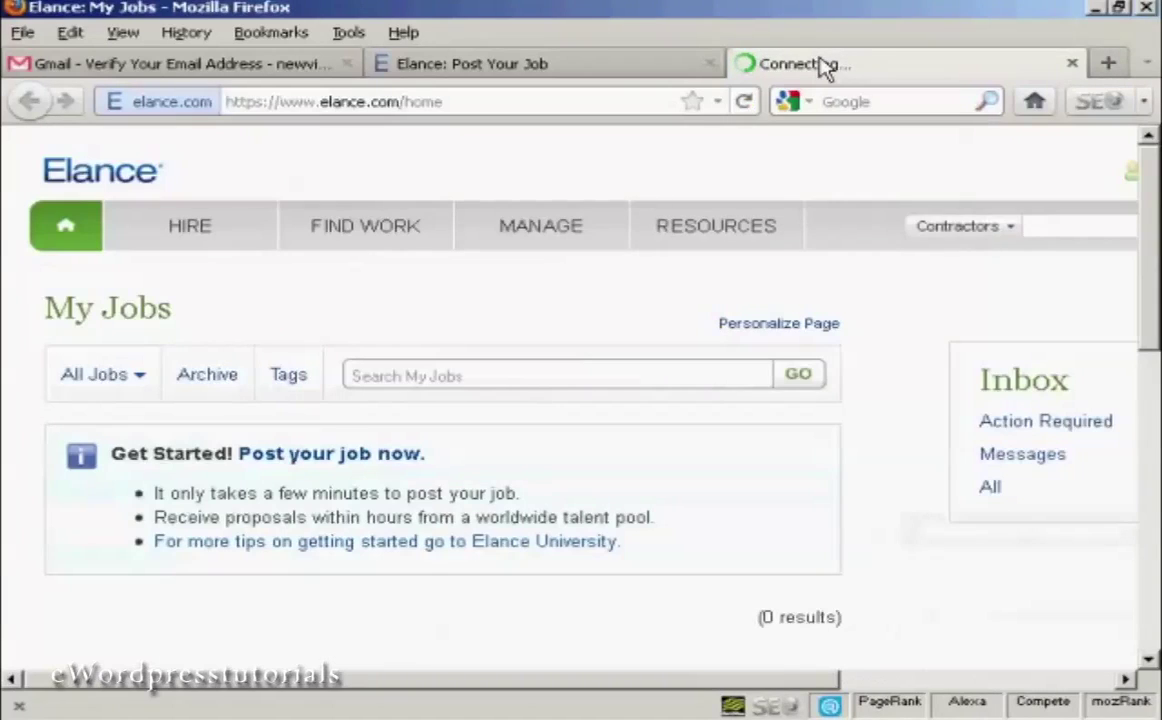
Step: Browse the jobs under Find Work and narrow them to the Web & Programming category
mouse_move(387, 244)
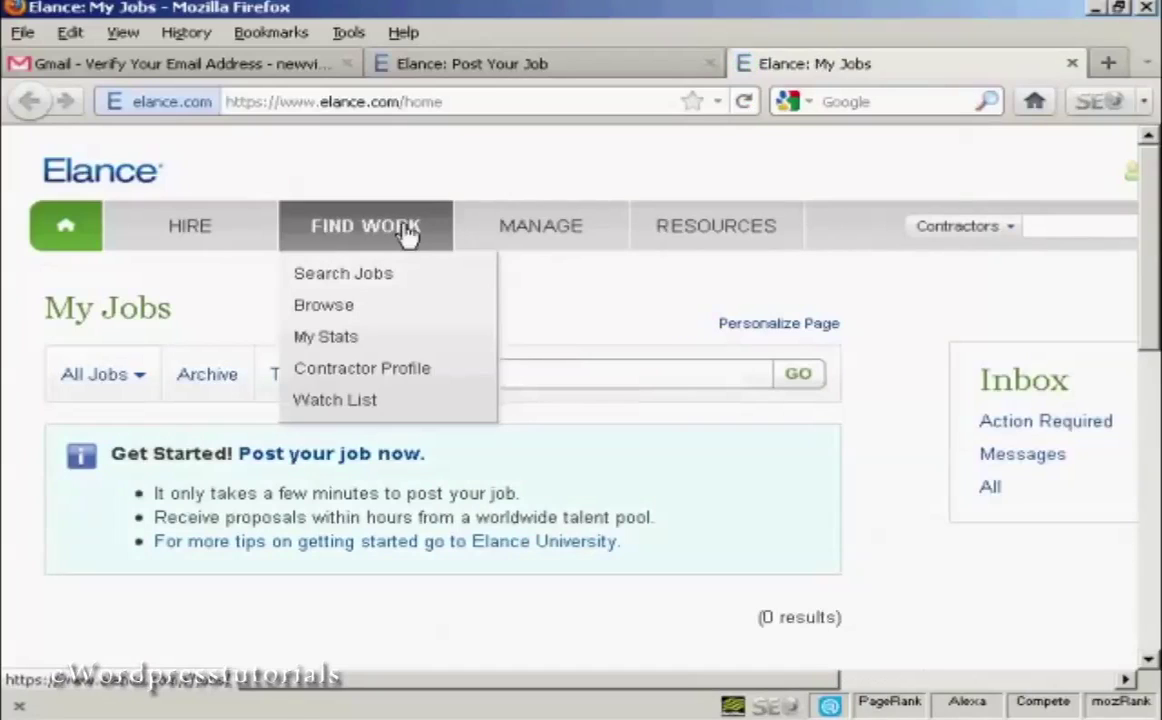
click(391, 235)
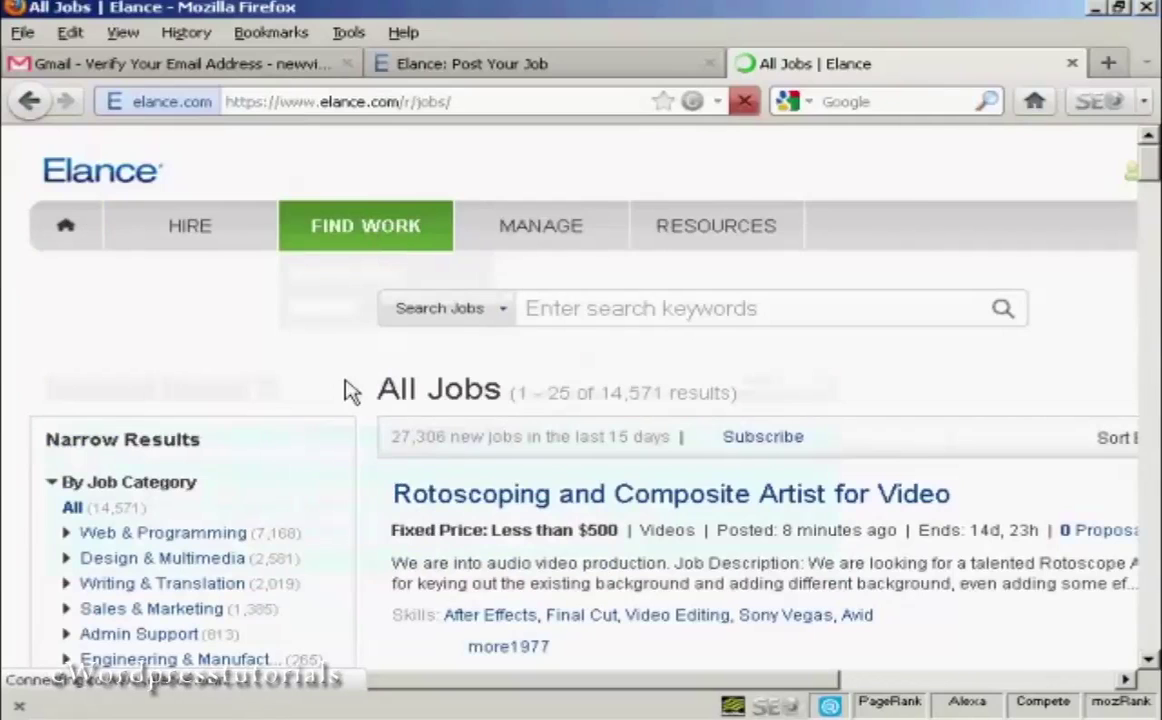
scroll(290, 362, down, 5)
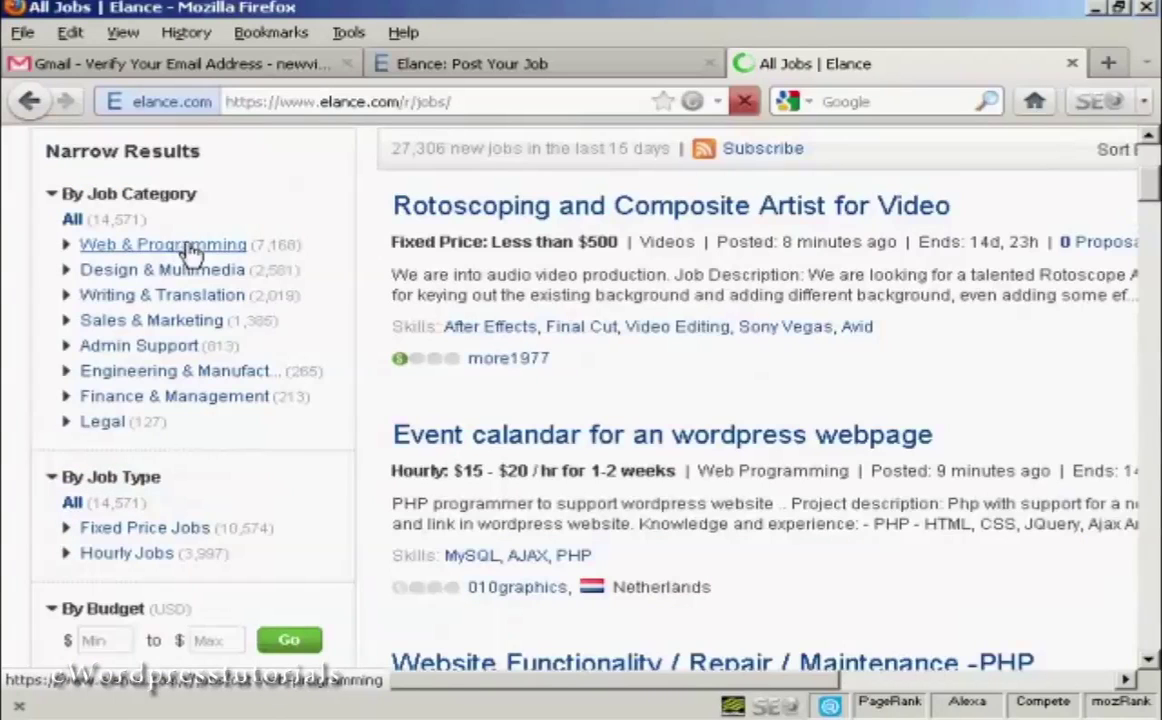
scroll(345, 259, up, 3)
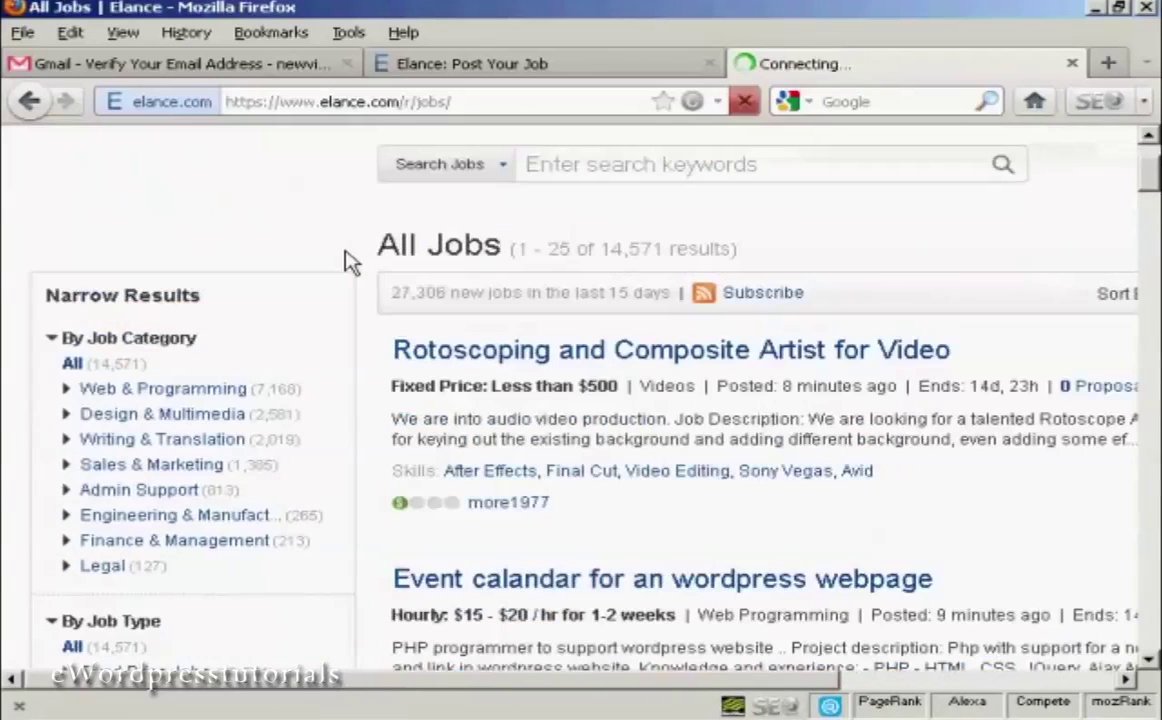
click(195, 392)
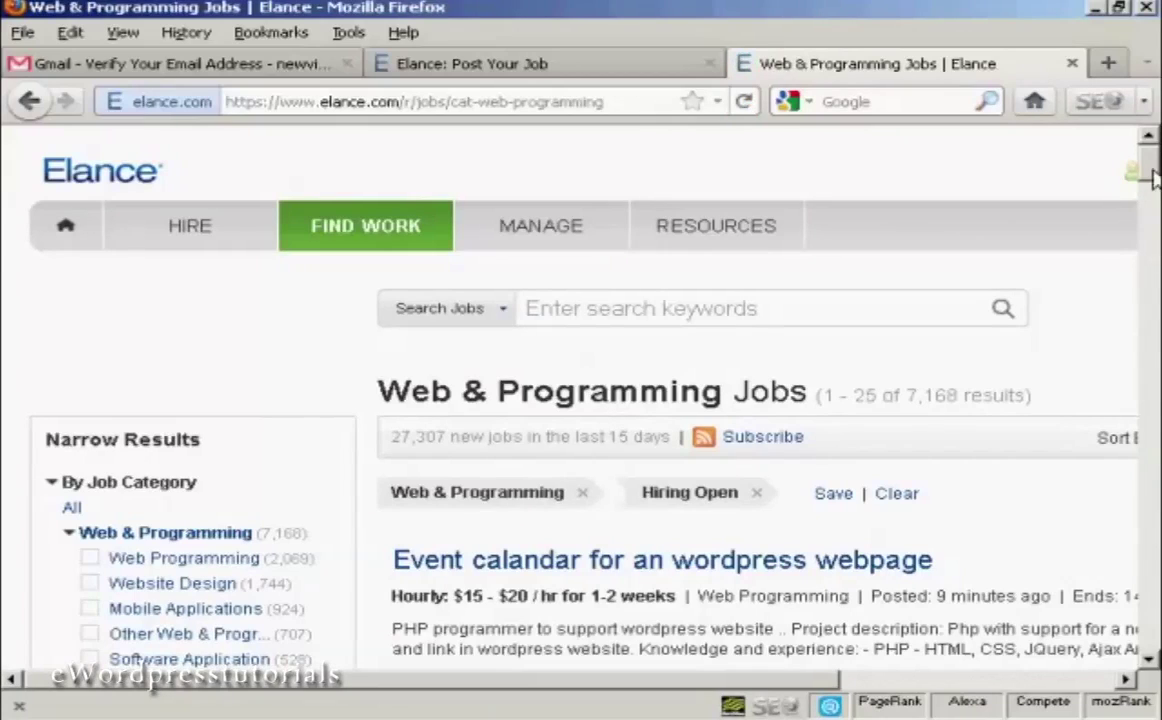
Step: Search the Web & Programming jobs for "Wordpress Themes" and look through the matching postings
mouse_move(1152, 177)
mouse_down()
mouse_move(1152, 205)
mouse_move(1144, 161)
mouse_up()
click(587, 308)
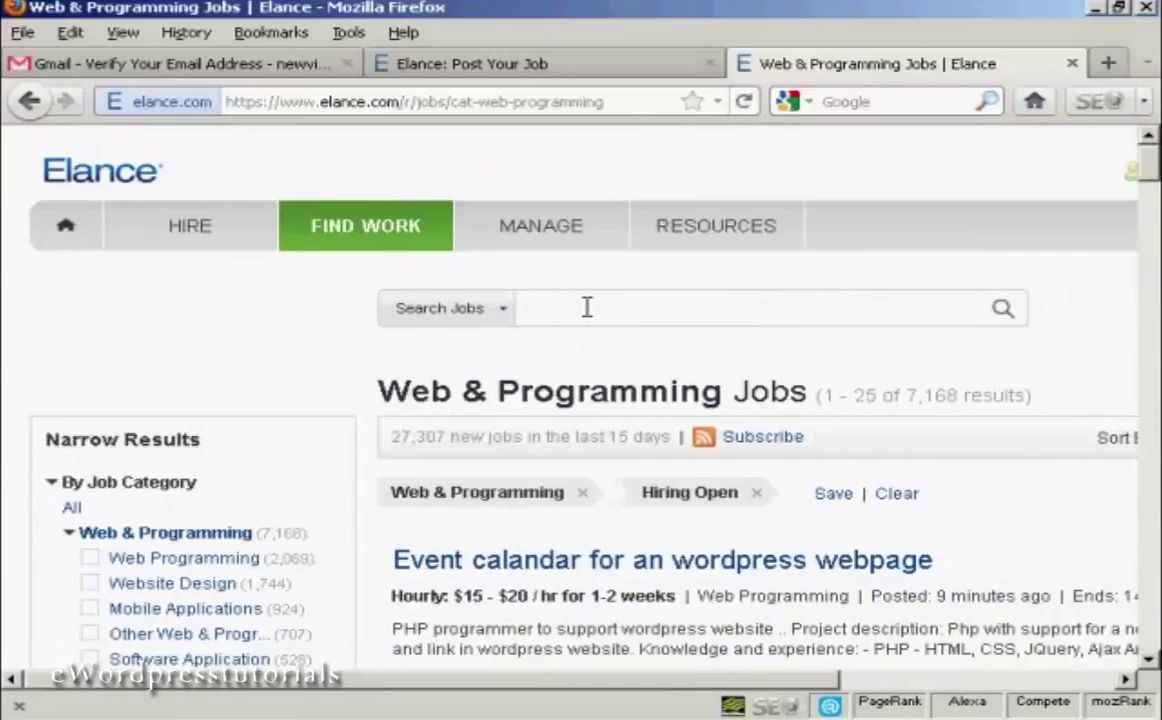
text(Wordpress Themes)
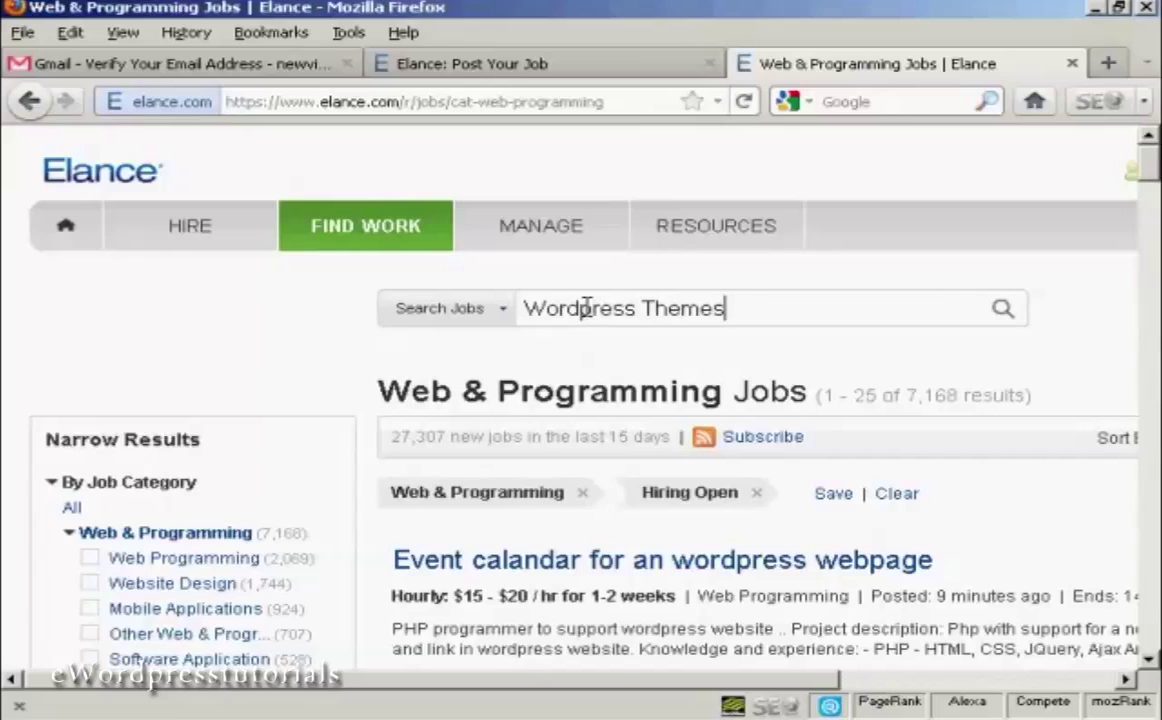
click(1003, 310)
scroll(1152, 175, down, 5)
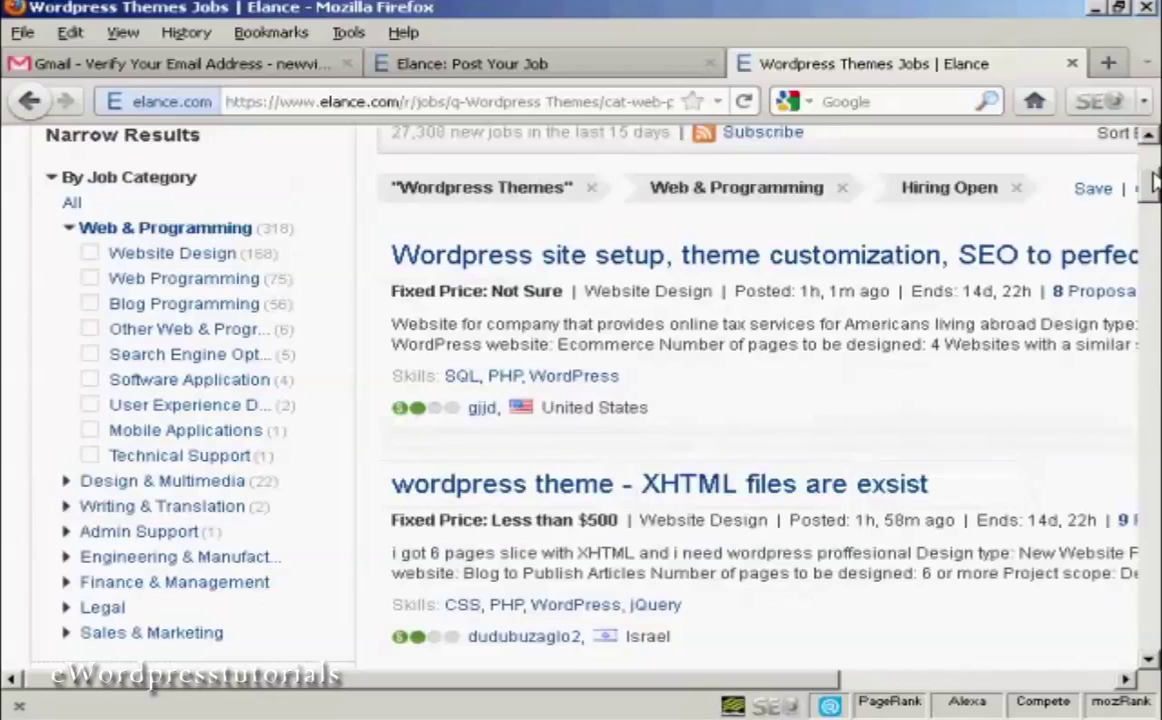
drag(1152, 175, 1152, 145)
Step: Return to the job posting form and set the work arrangement to Fixed price with a budget of Less than $500
click(463, 66)
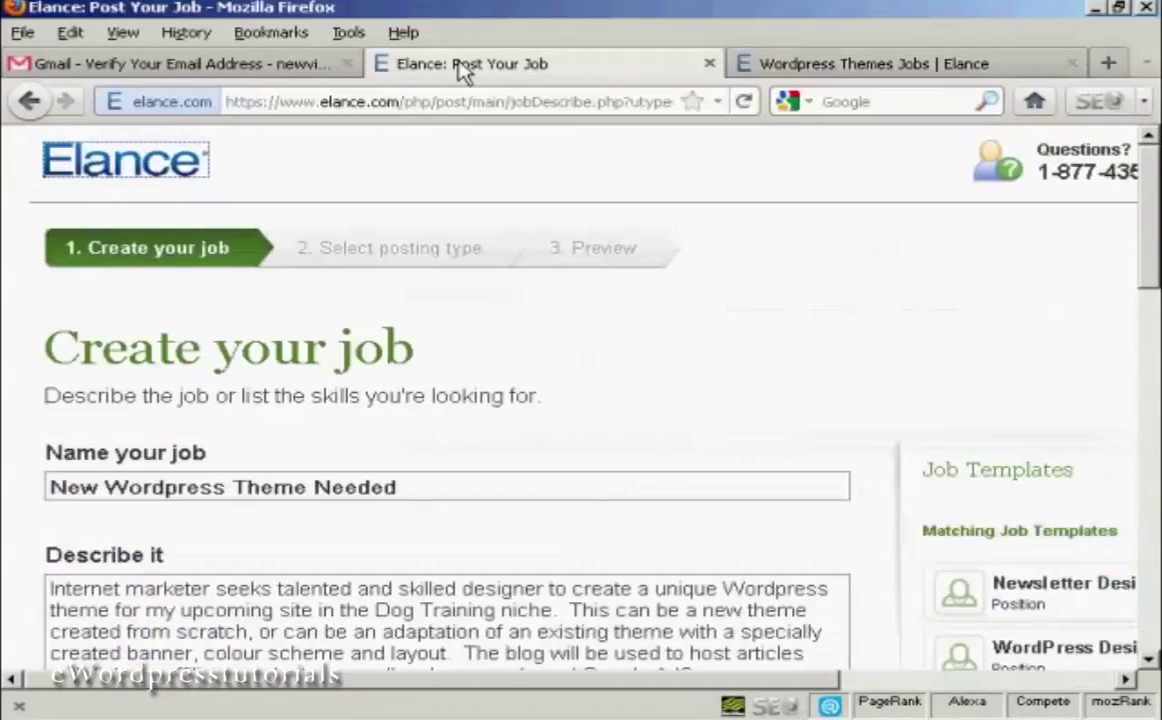
drag(1153, 188, 1153, 462)
click(177, 387)
click(320, 497)
click(150, 547)
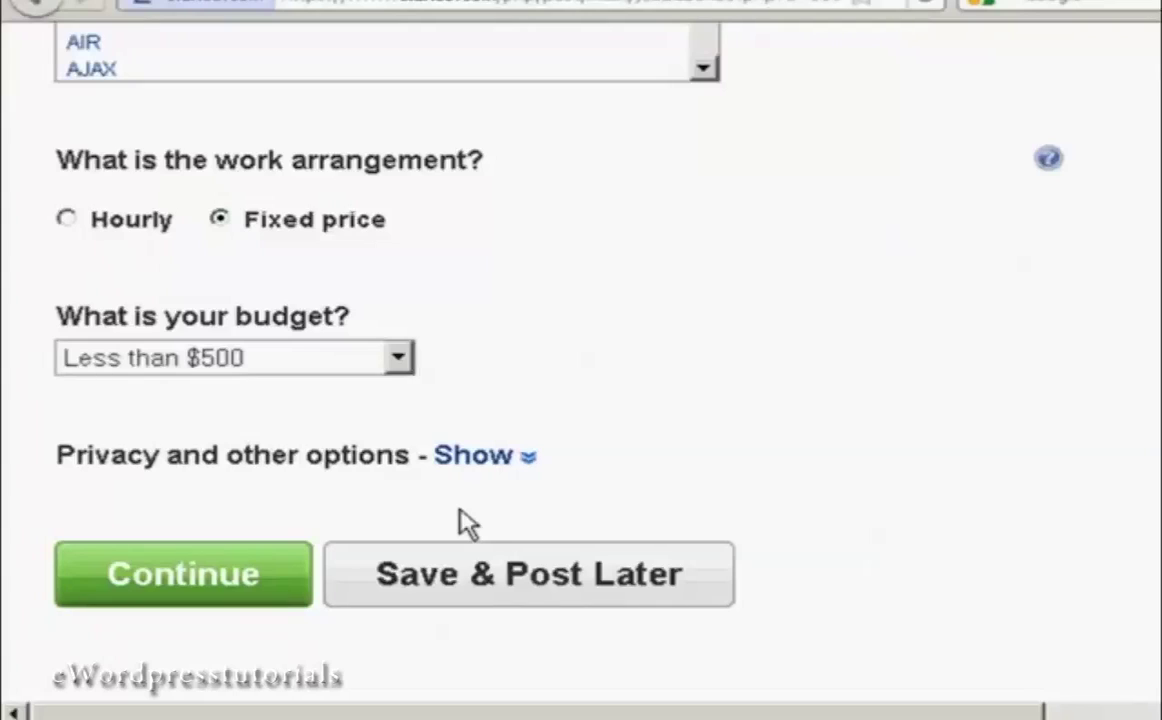
Step: Expand the privacy and other options, view the Preferred location fields, and set the job location back to No preference
click(528, 466)
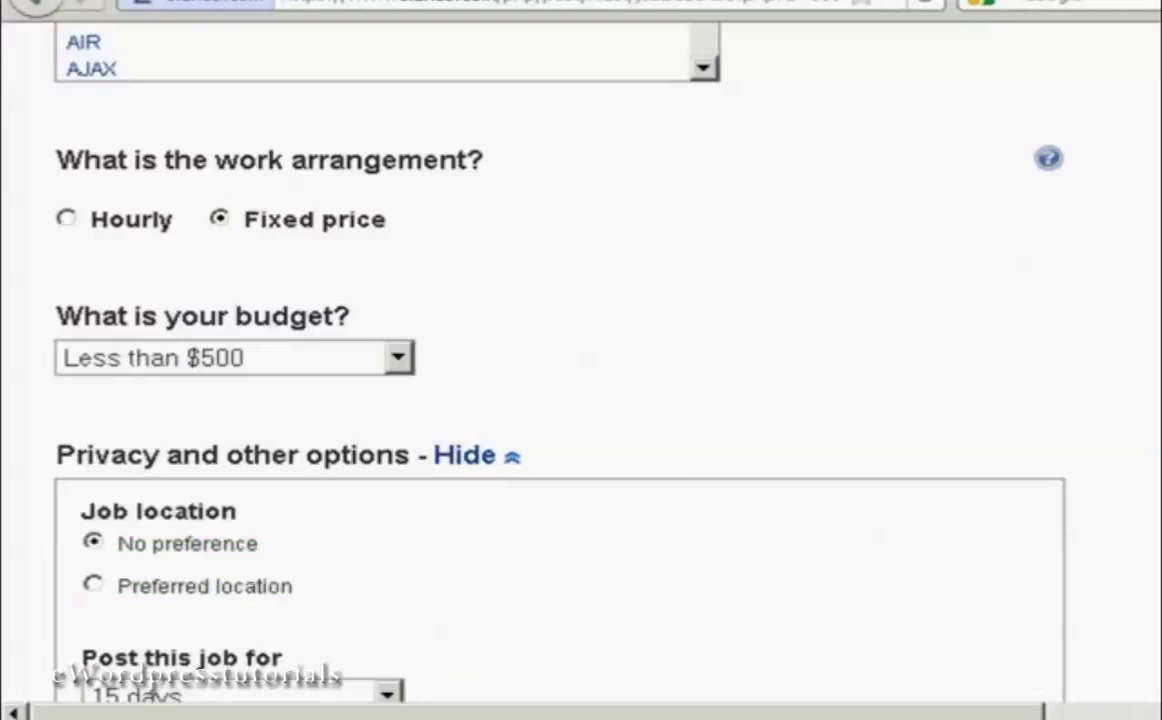
scroll(581, 360, down, 5)
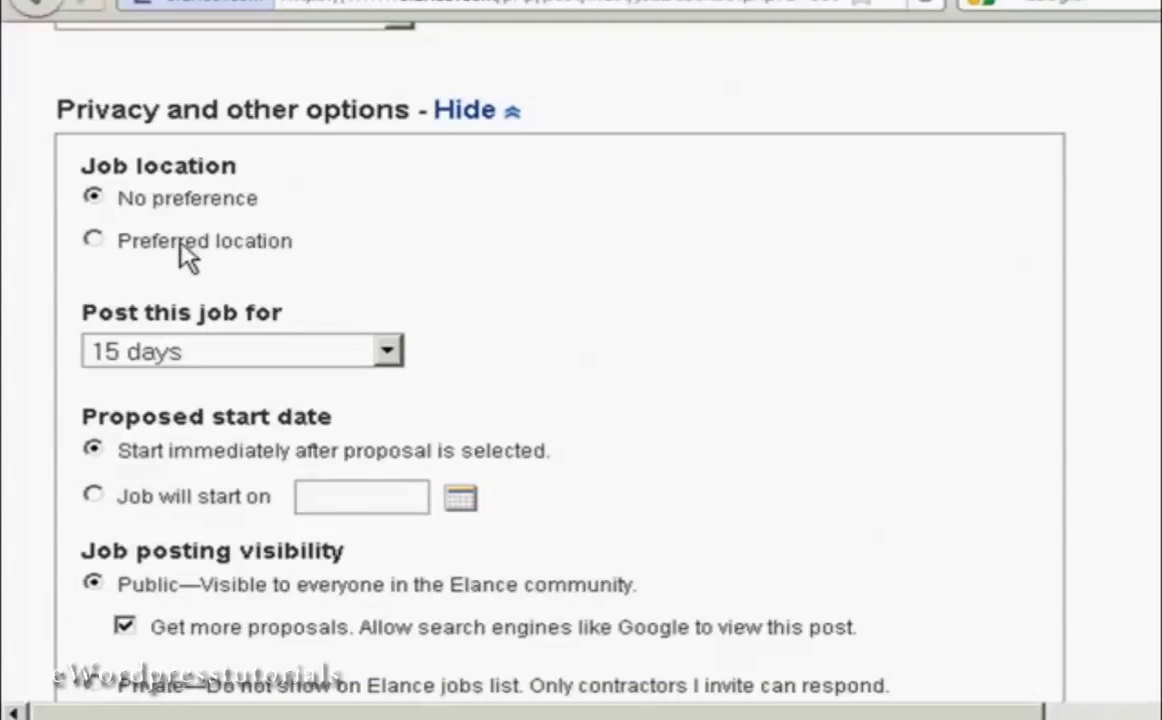
click(93, 241)
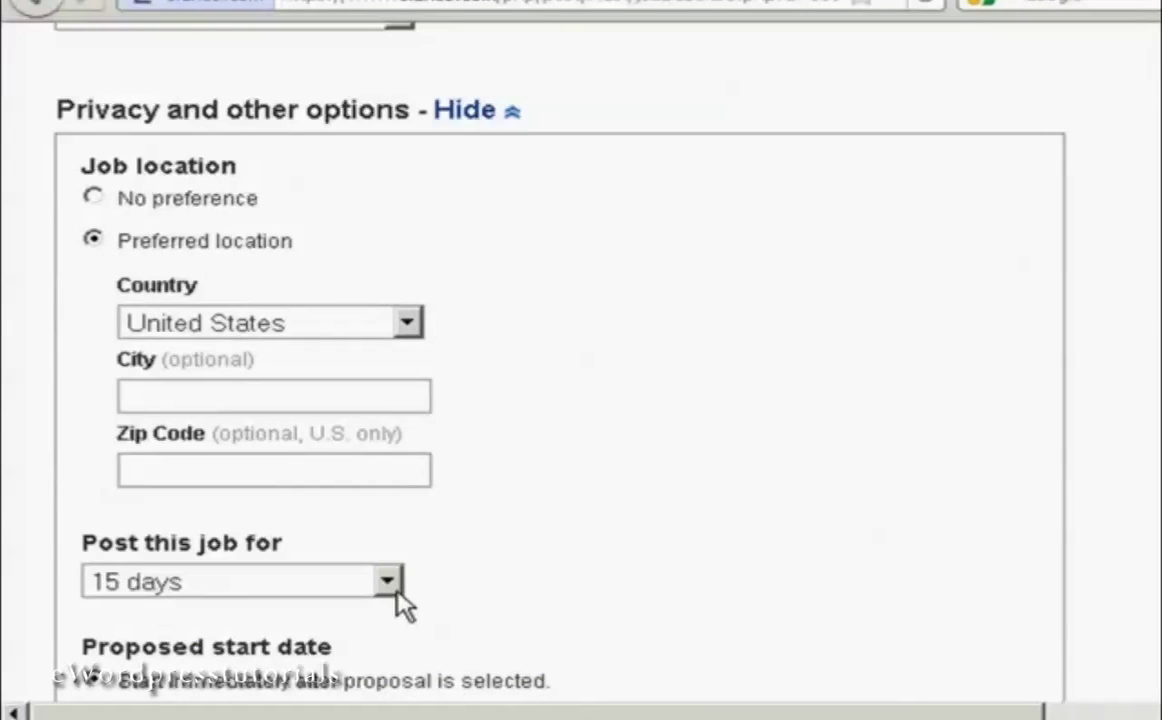
click(93, 197)
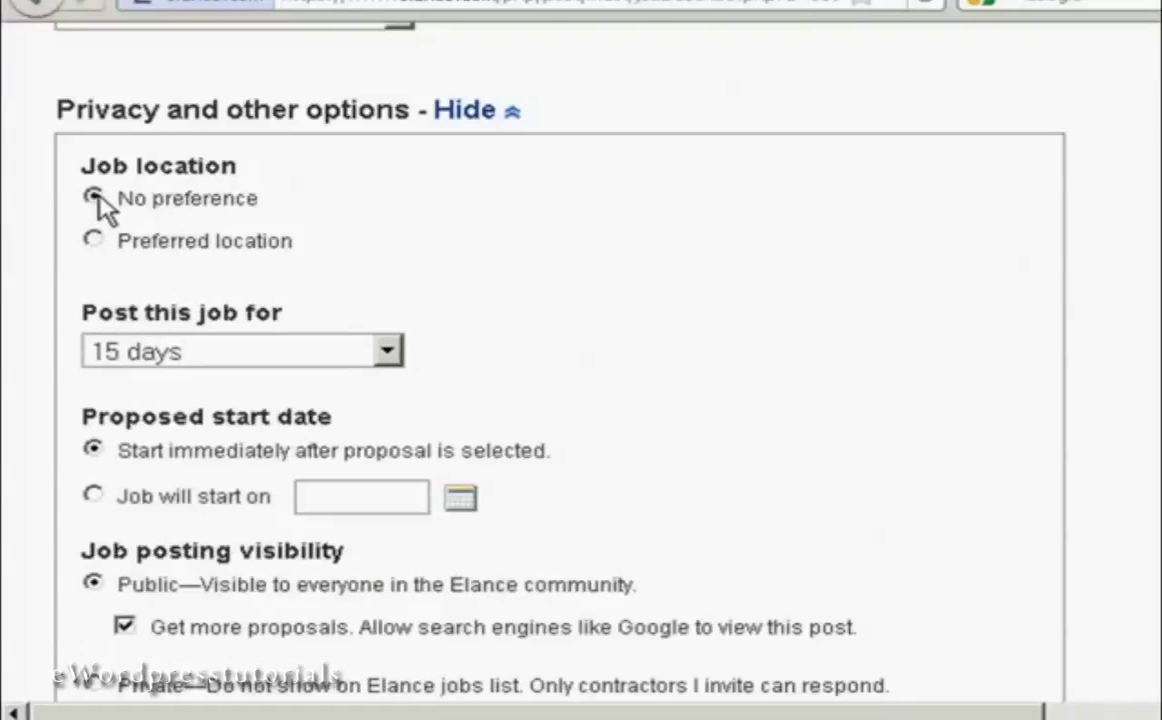
Step: Examine the posting duration choices, start date, visibility and tax filing options, and collapse the privacy section without changes
click(389, 353)
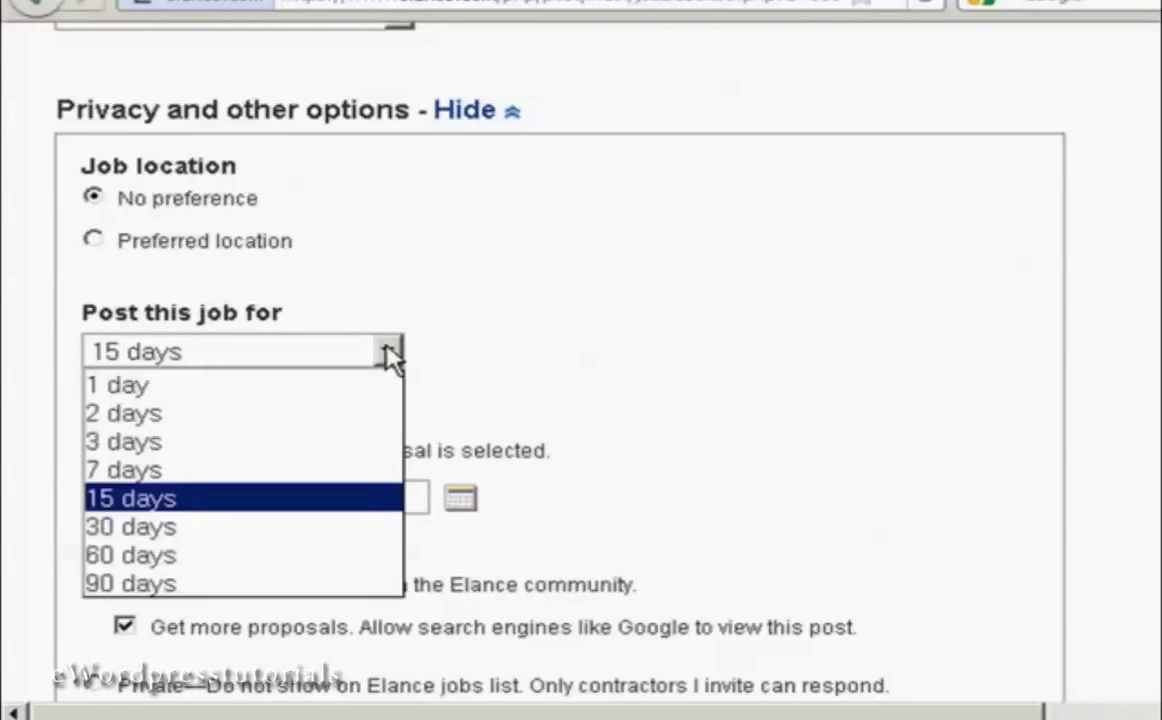
click(389, 353)
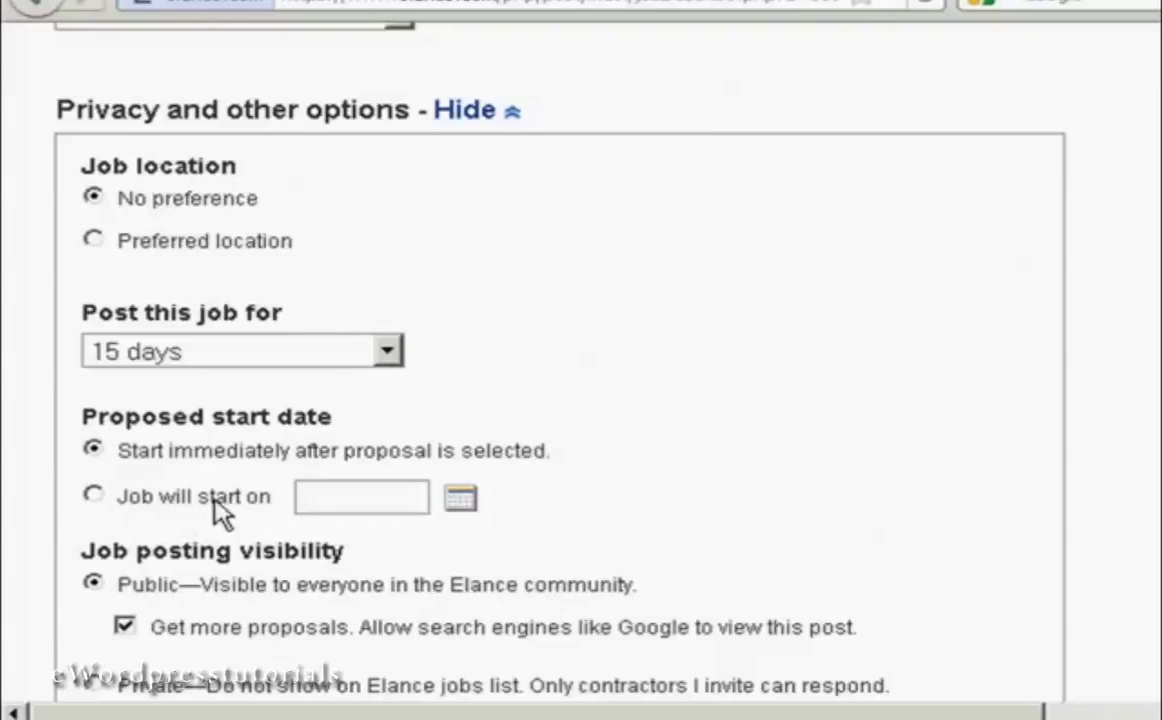
scroll(560, 360, down, 3)
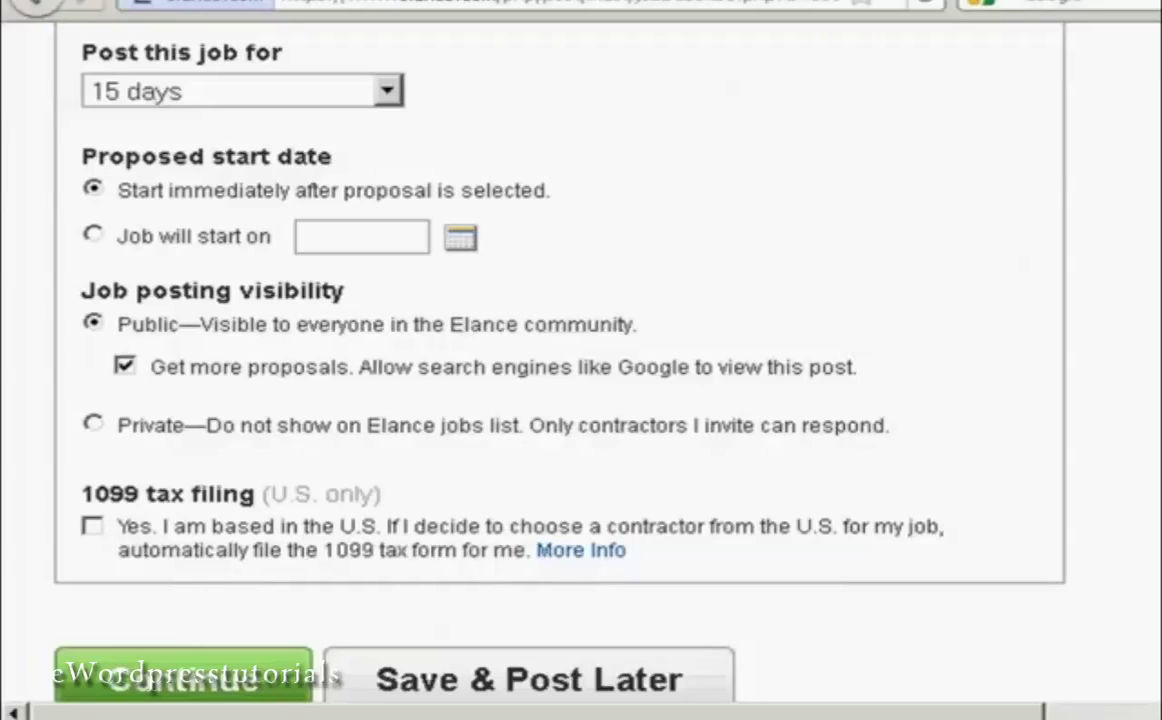
scroll(880, 360, up, 3)
scroll(880, 360, up, 3)
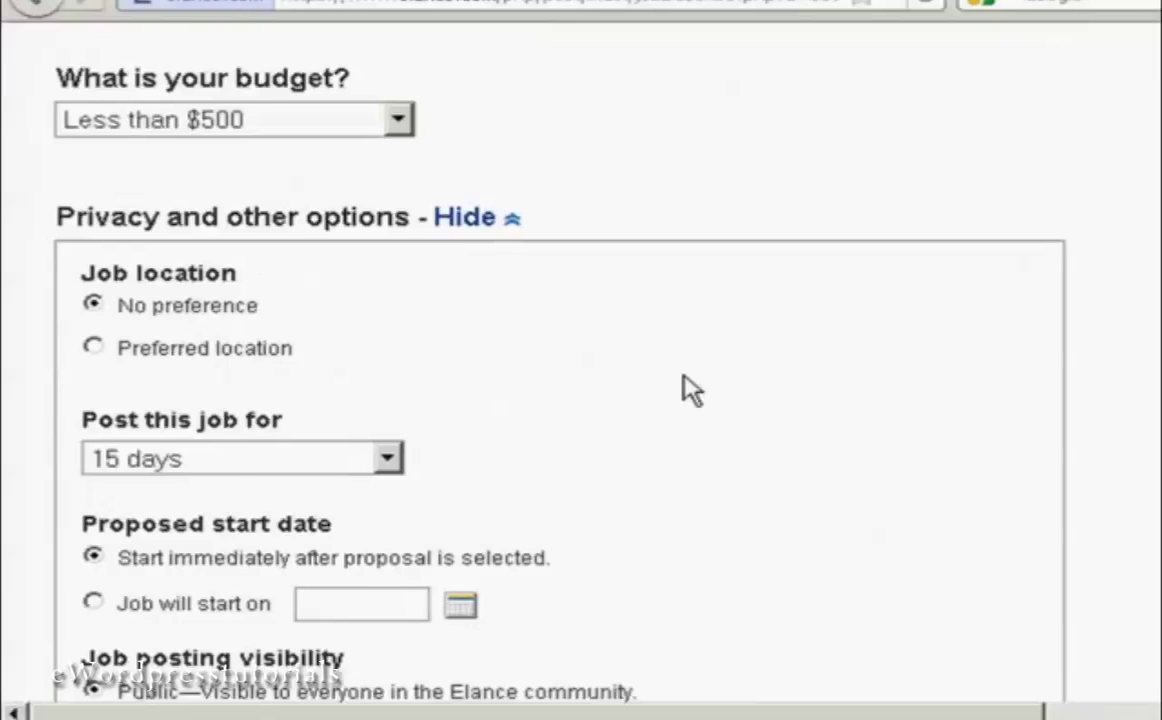
scroll(692, 390, down, 3)
scroll(692, 390, down, 3)
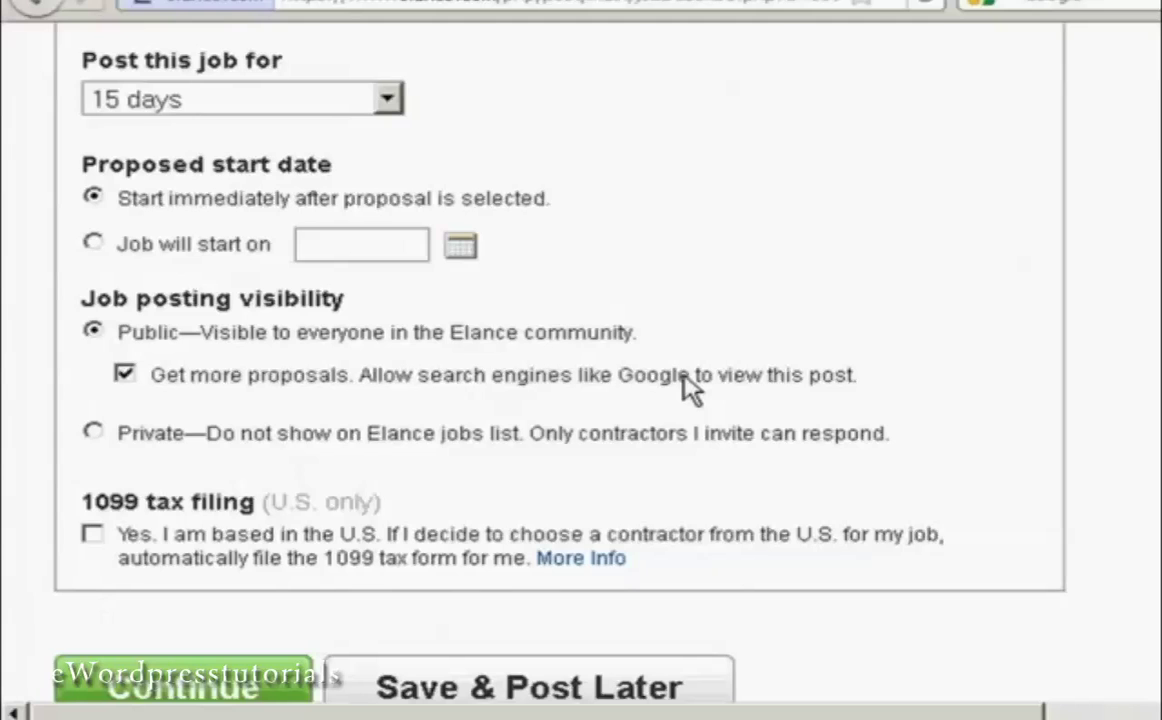
scroll(692, 390, up, 6)
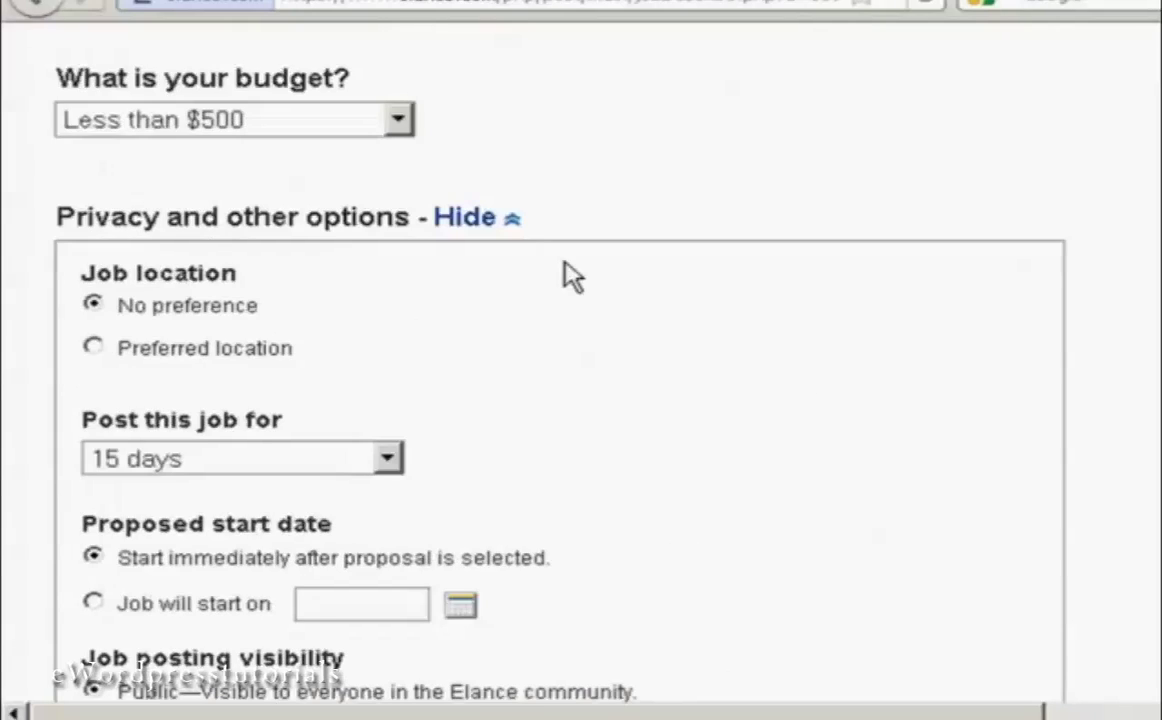
click(508, 218)
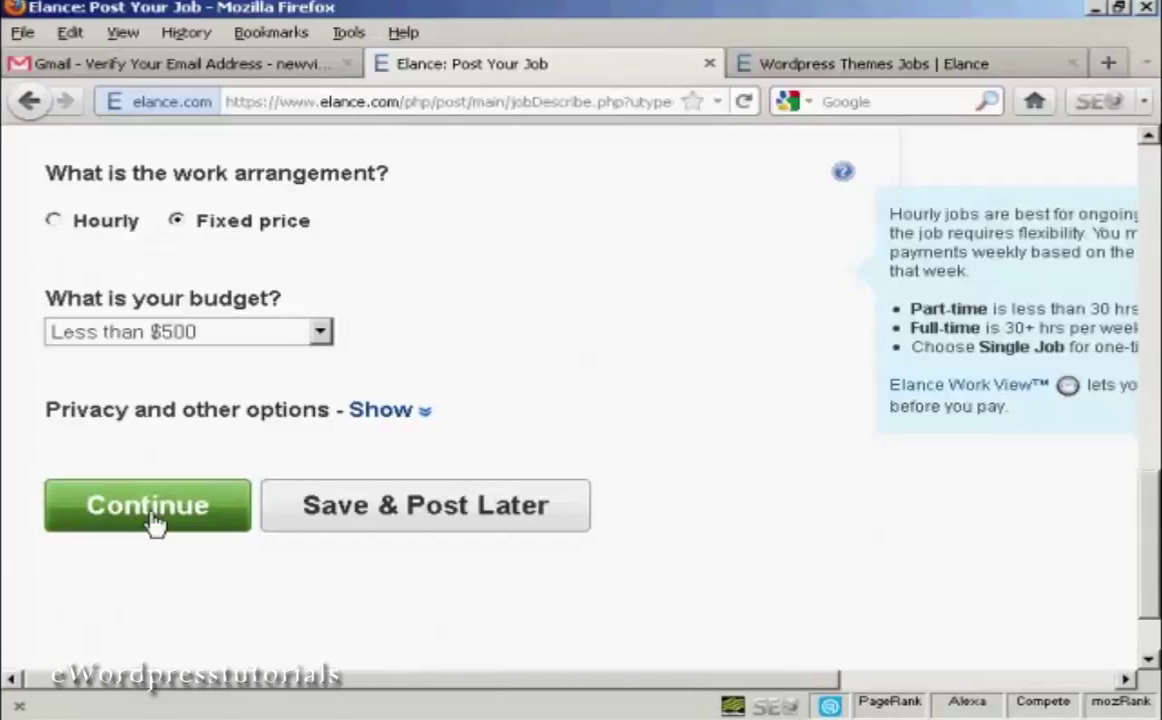
Step: Delete the entire text of the job description
click(156, 524)
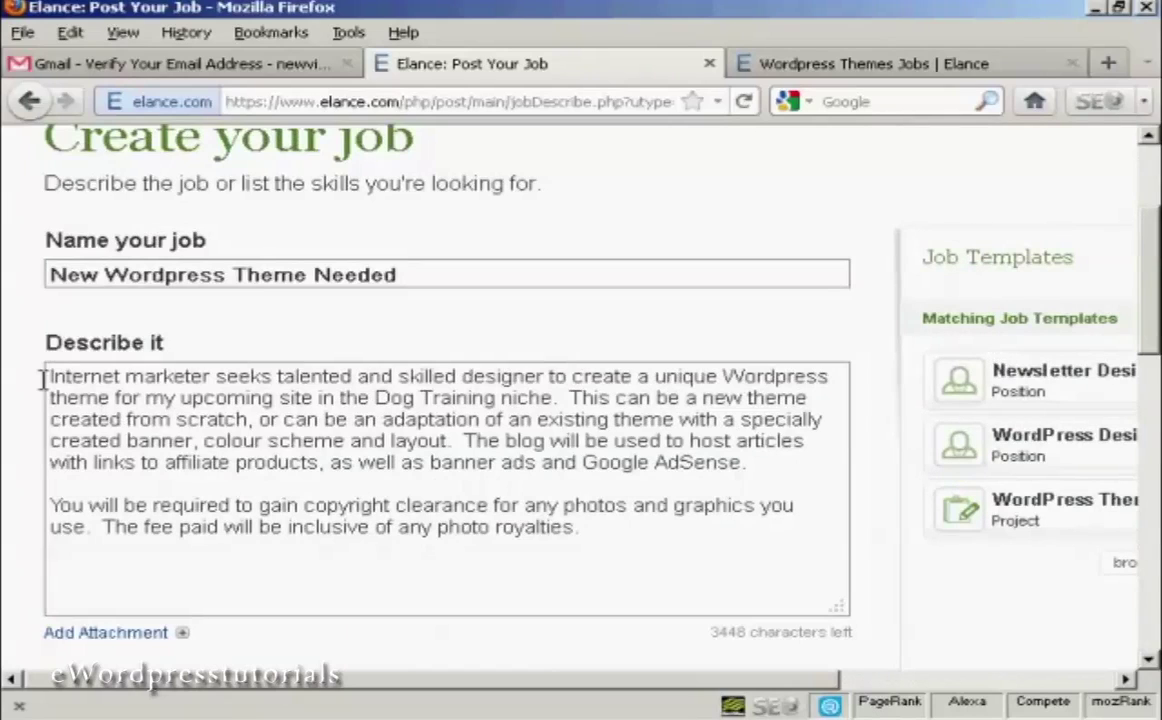
drag(48, 377, 631, 537)
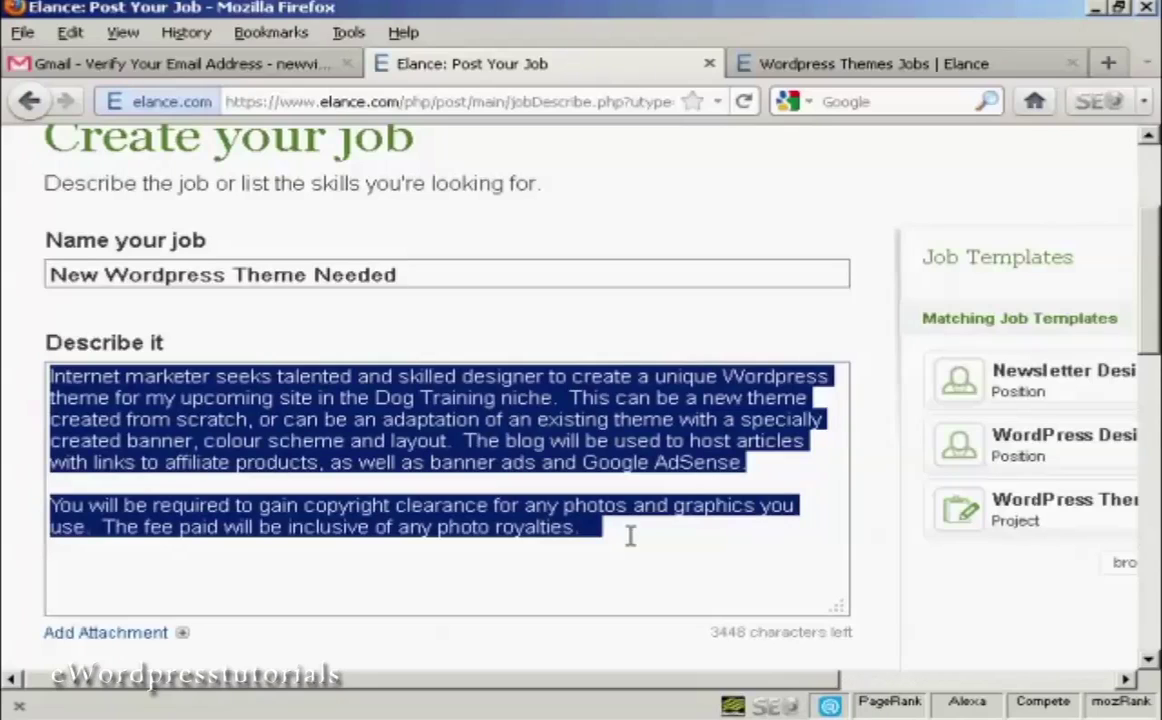
key(Delete)
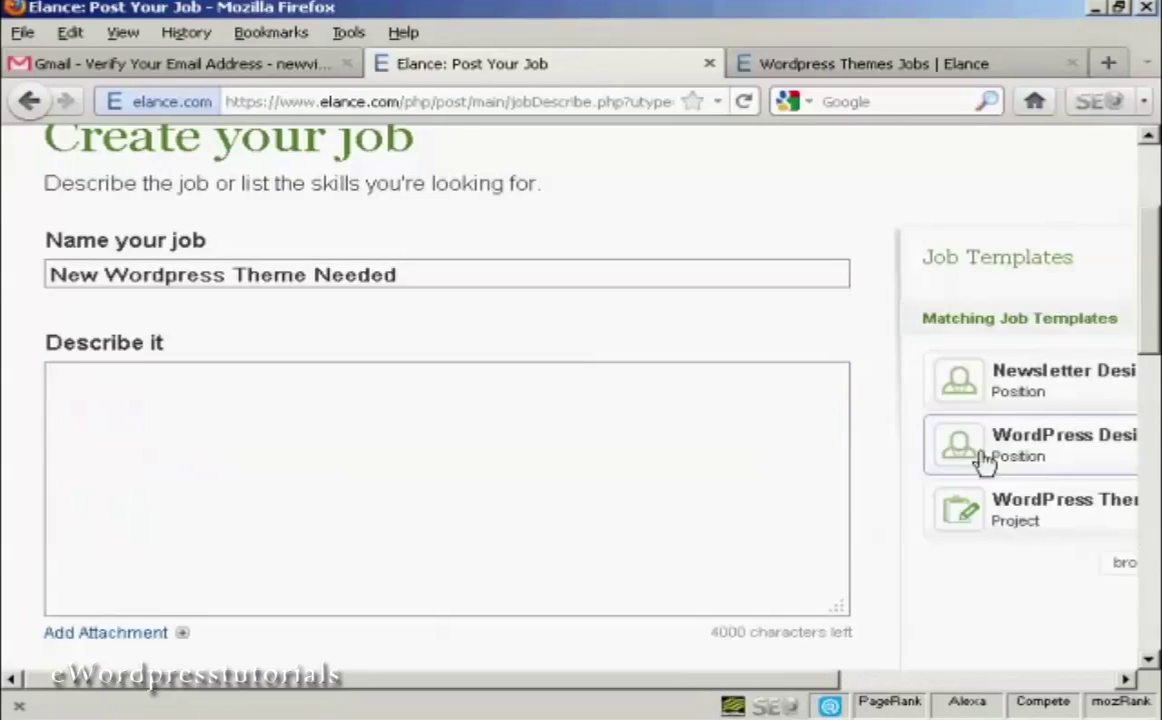
Step: Try the WordPress Designer job template and replace it with the WordPress Theme Project template
drag(800, 688, 997, 690)
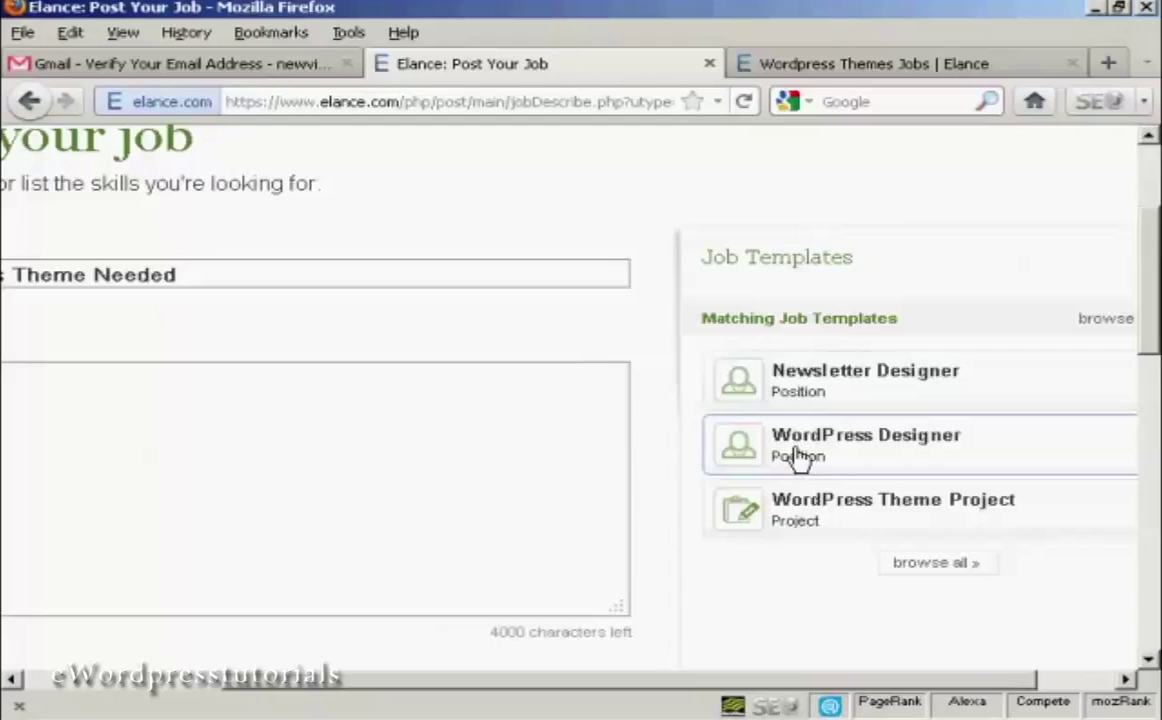
mouse_move(822, 460)
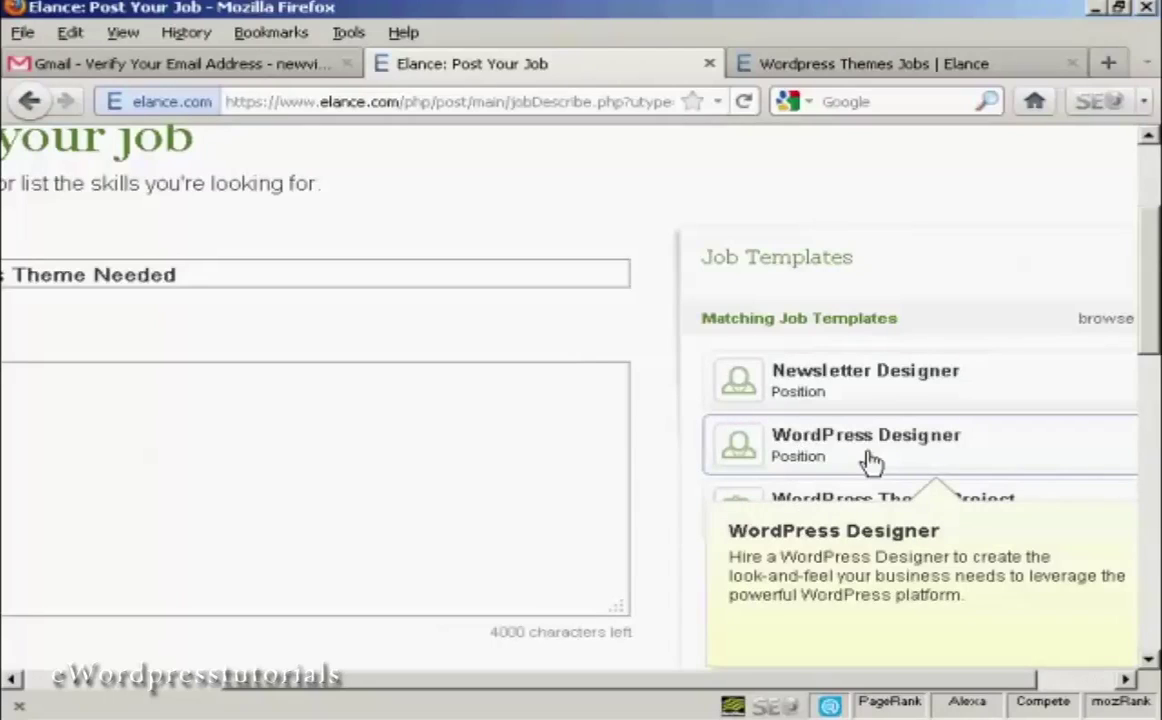
click(806, 463)
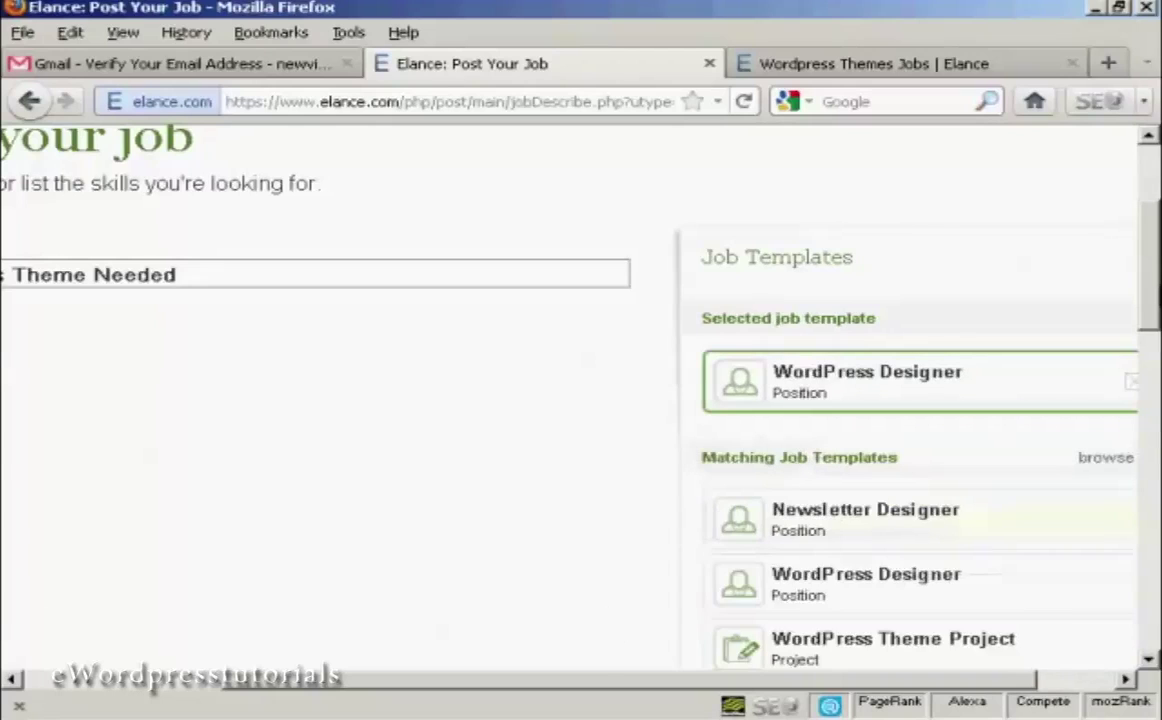
scroll(1155, 290, down, 2)
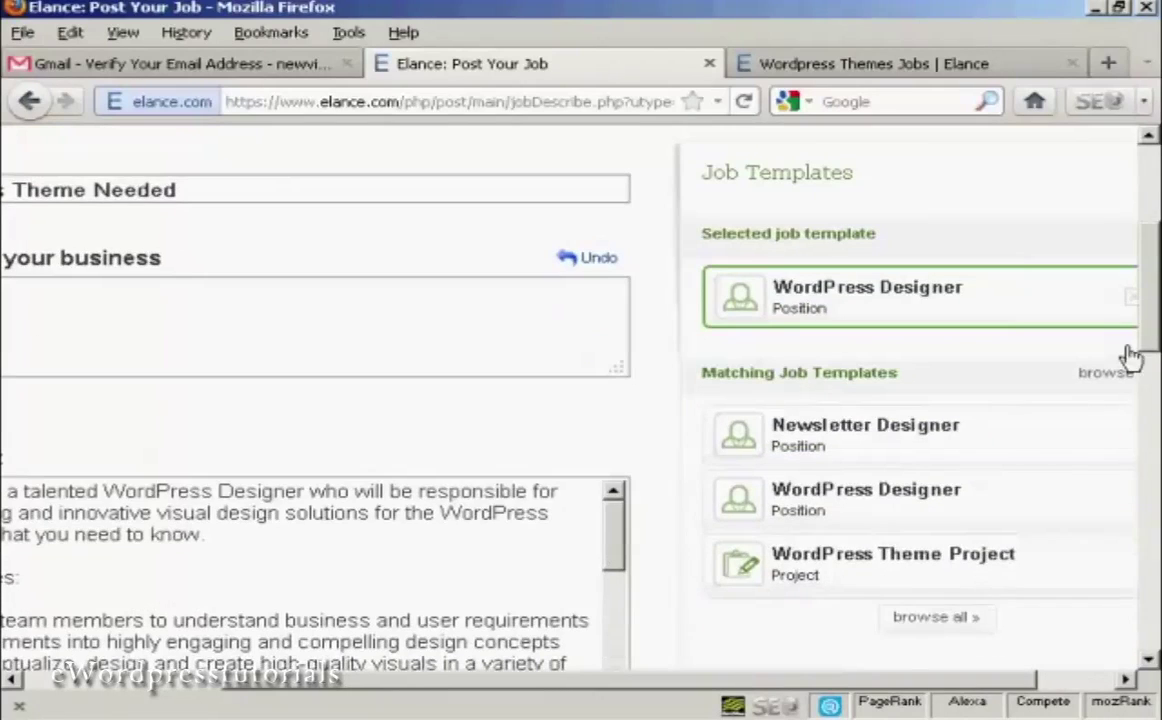
click(830, 560)
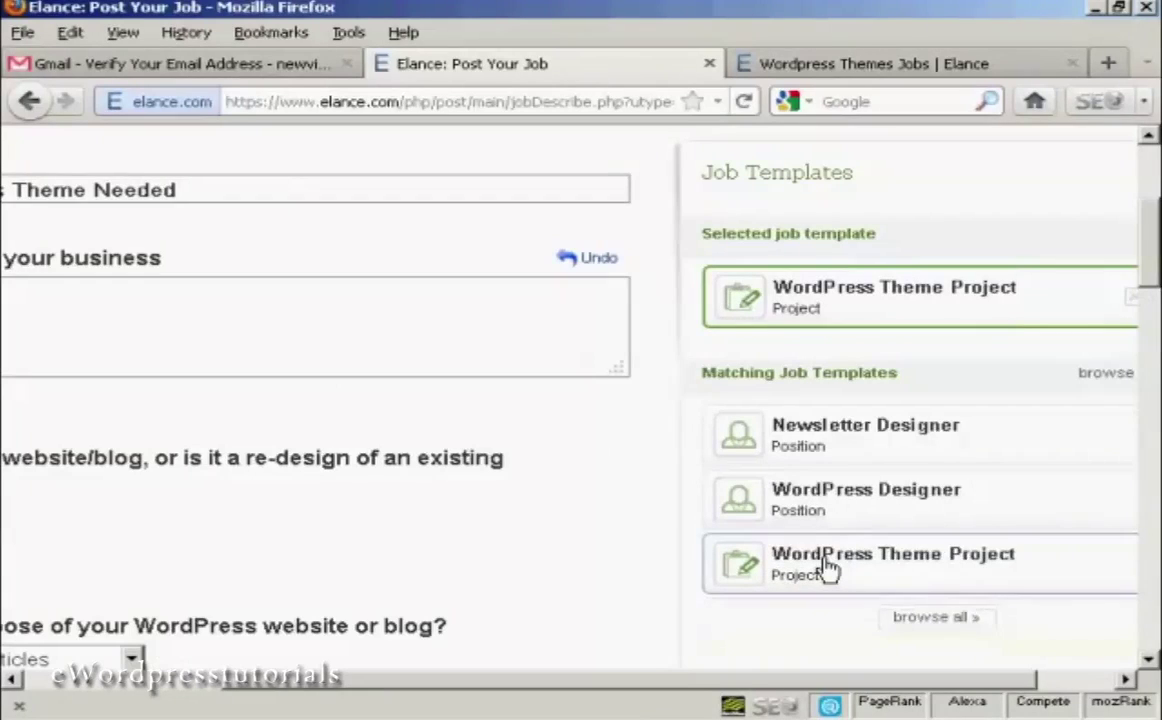
Step: Mark the project as a New Website and set the number of pages needing design to 1
drag(744, 690, 519, 702)
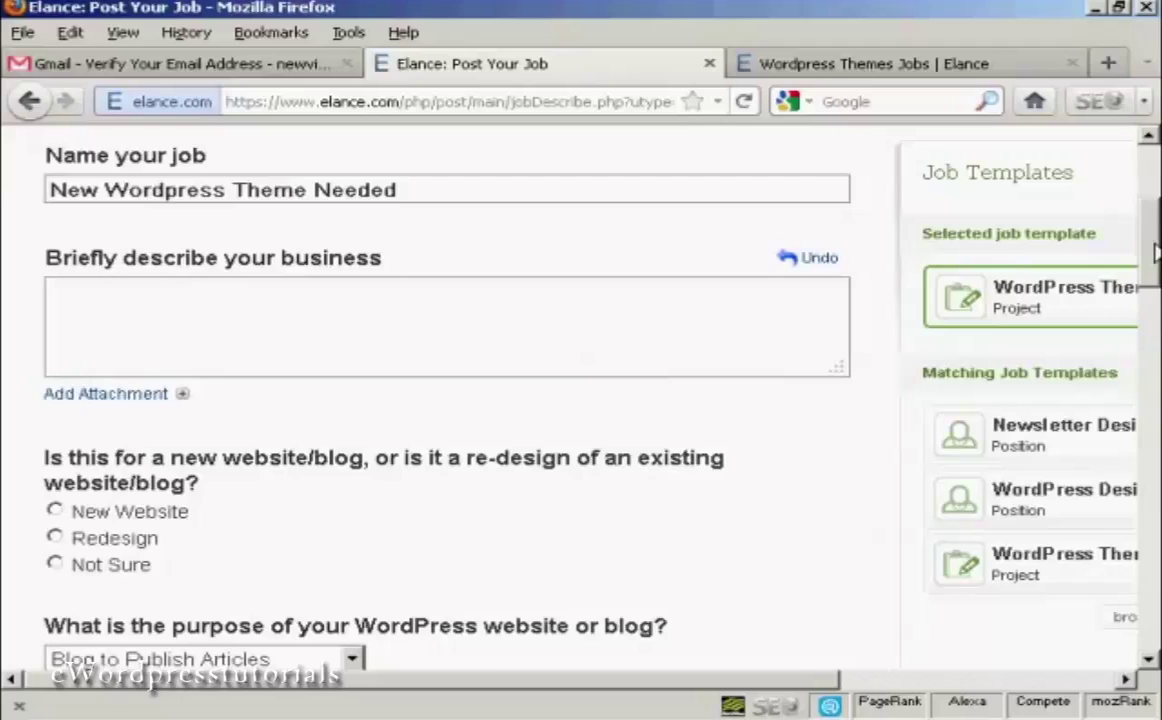
scroll(978, 295, down, 3)
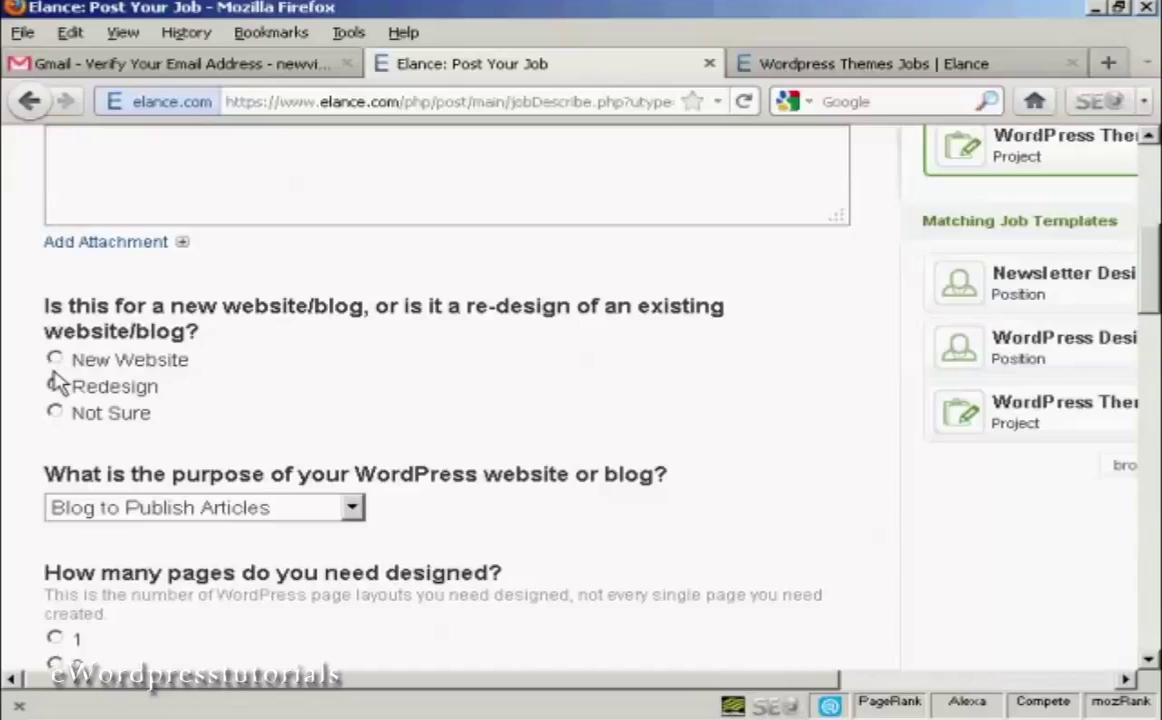
click(55, 360)
scroll(1149, 311, down, 4)
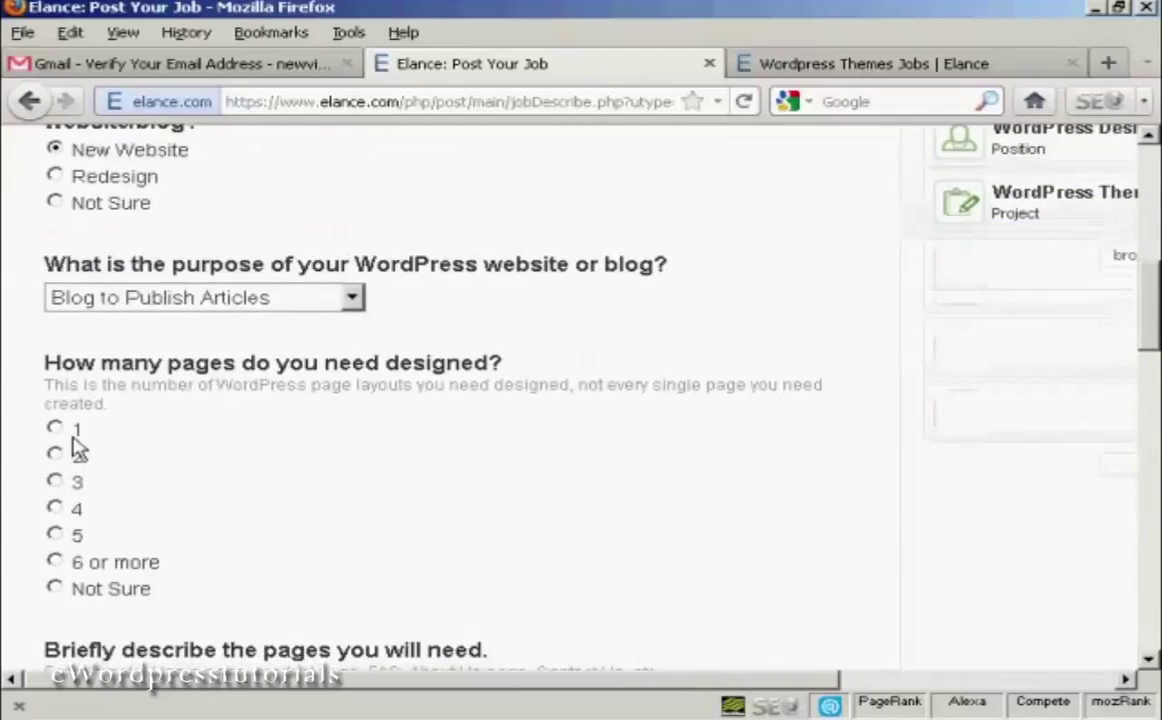
click(55, 428)
Step: Describe the needed pages as "Home Page" and paste the copied job description into the additional comments
drag(1149, 333, 1155, 376)
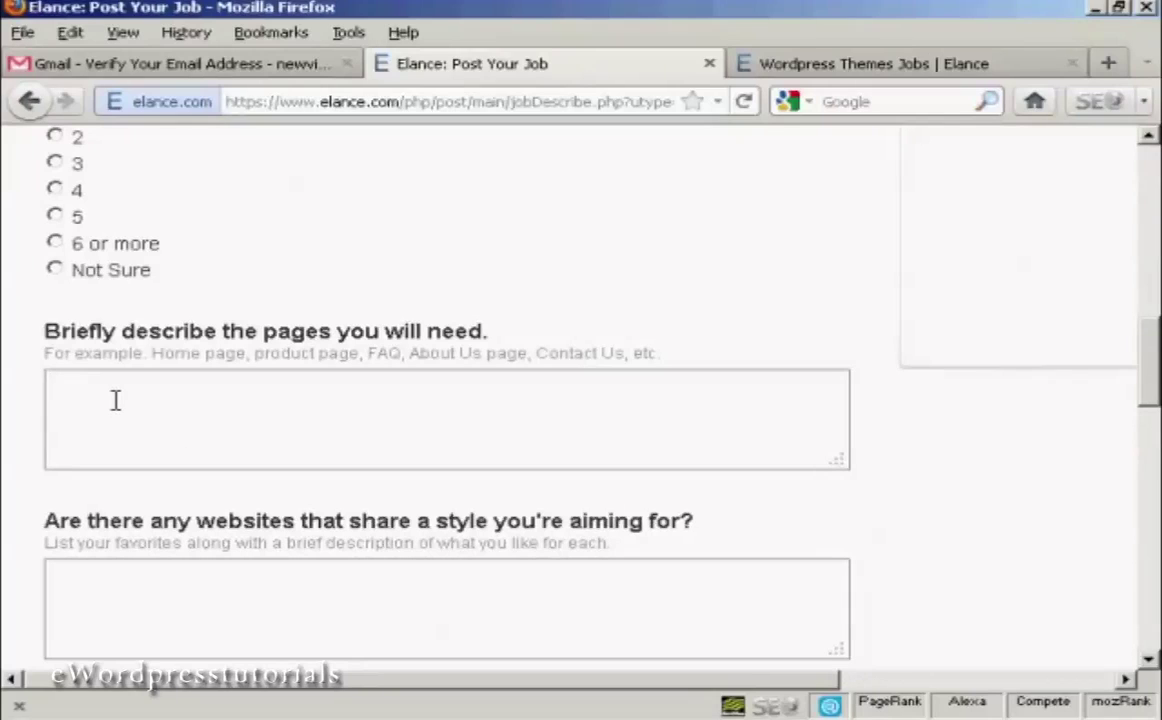
text(Home Page)
scroll(1155, 385, down, 3)
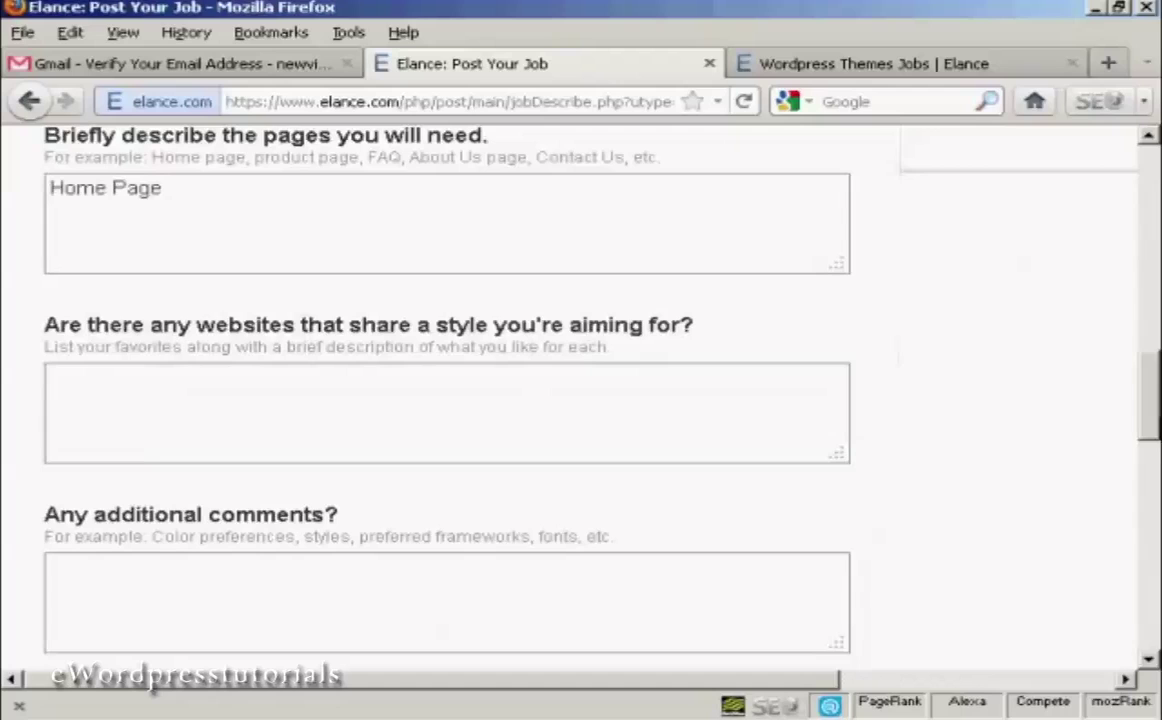
scroll(1150, 430, down, 3)
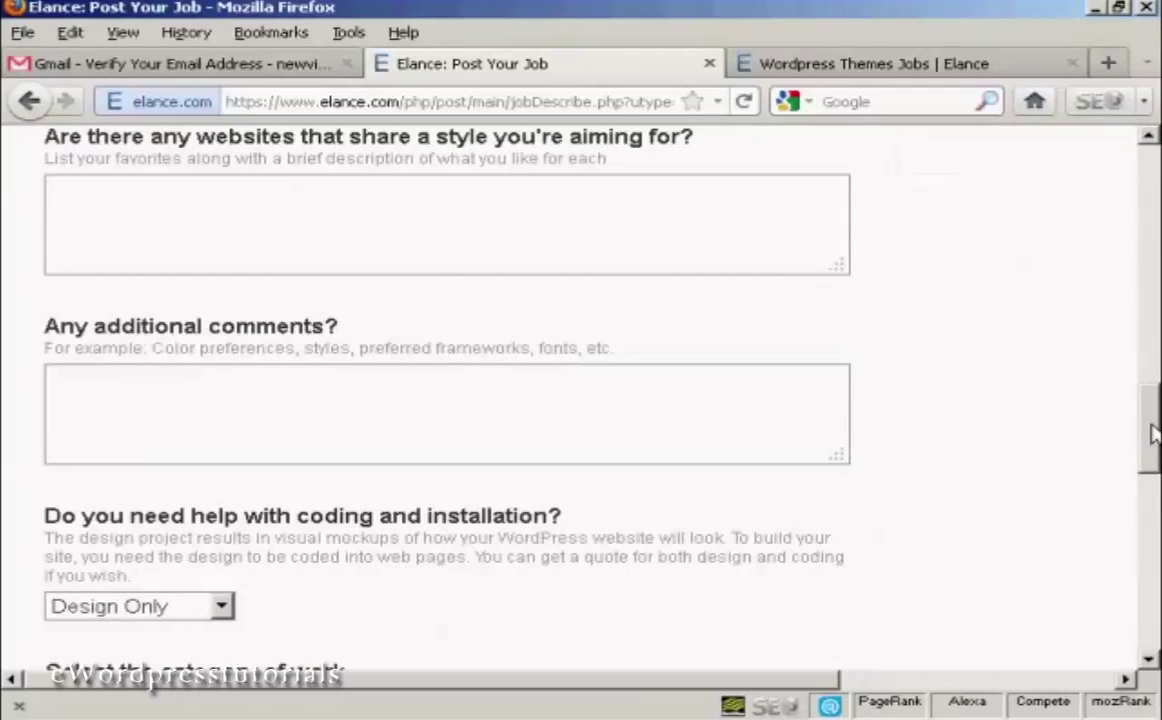
click(93, 381)
key(ctrl+v)
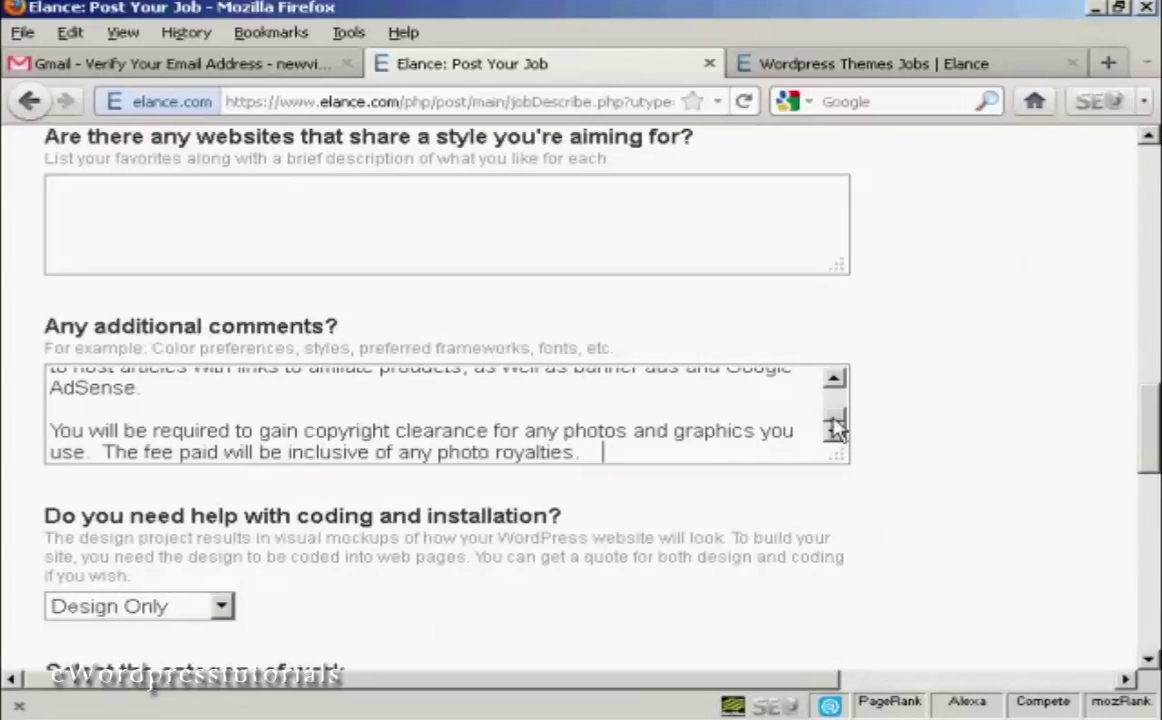
drag(835, 428, 835, 392)
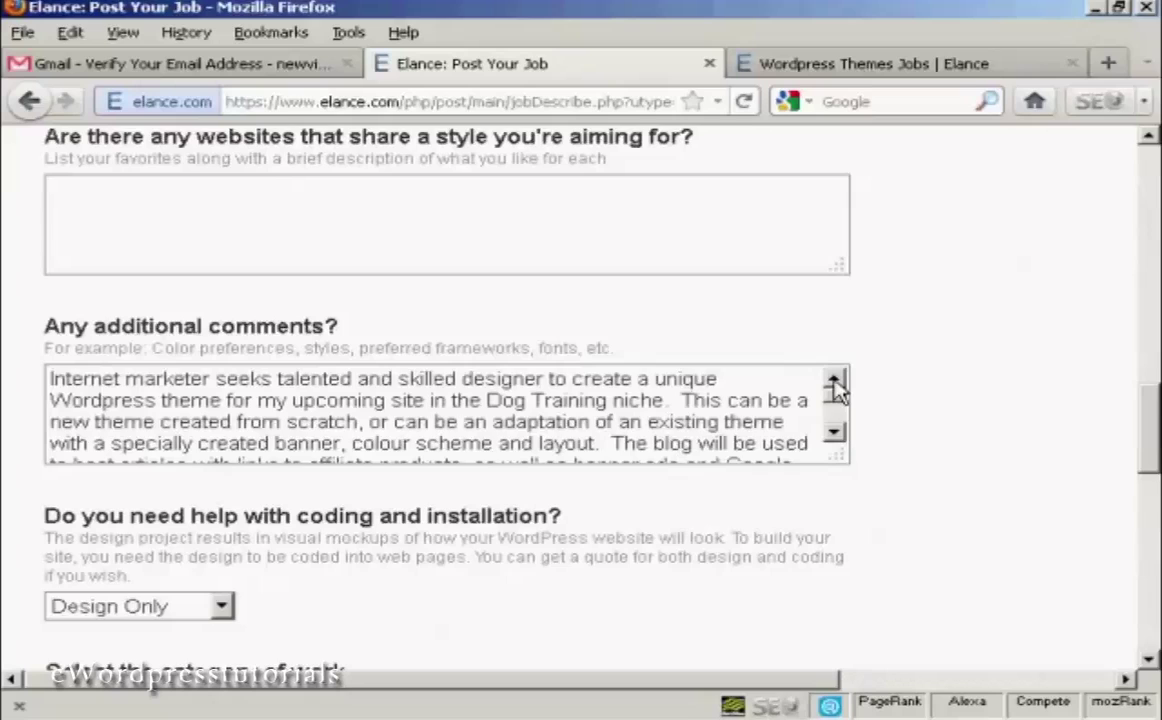
Step: Add PHP to the requested skills and submit the job form with the existing fixed-price budget
drag(1150, 415, 1152, 455)
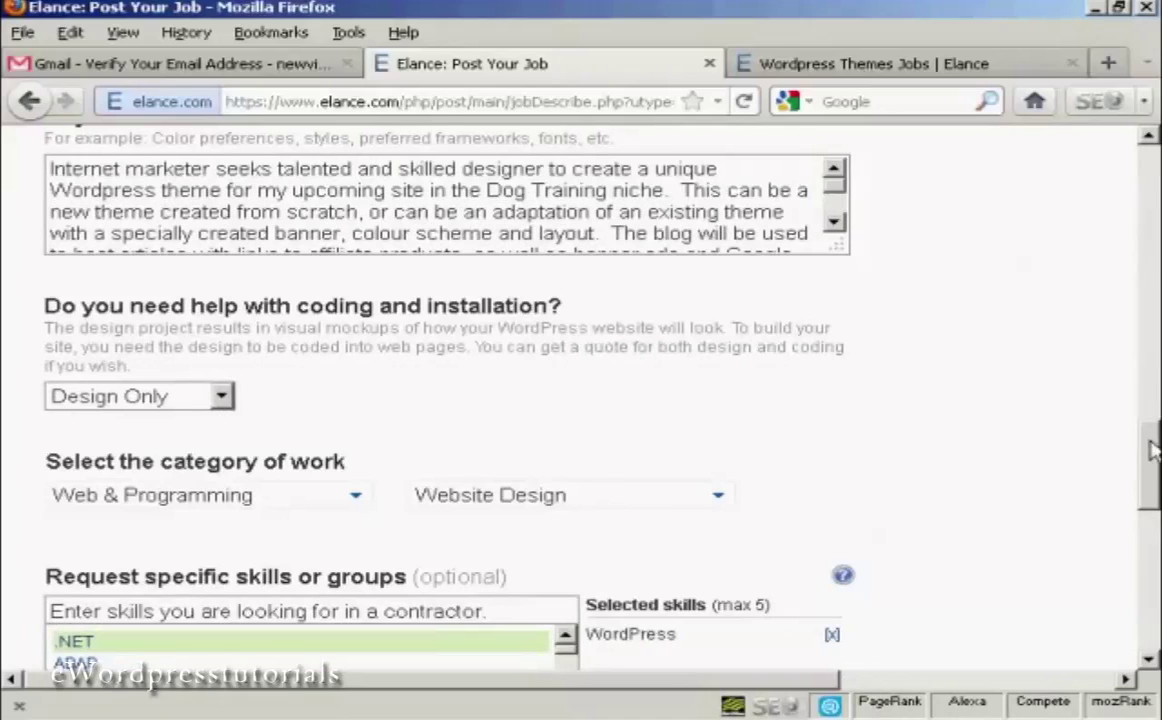
drag(1150, 452, 1150, 492)
click(430, 372)
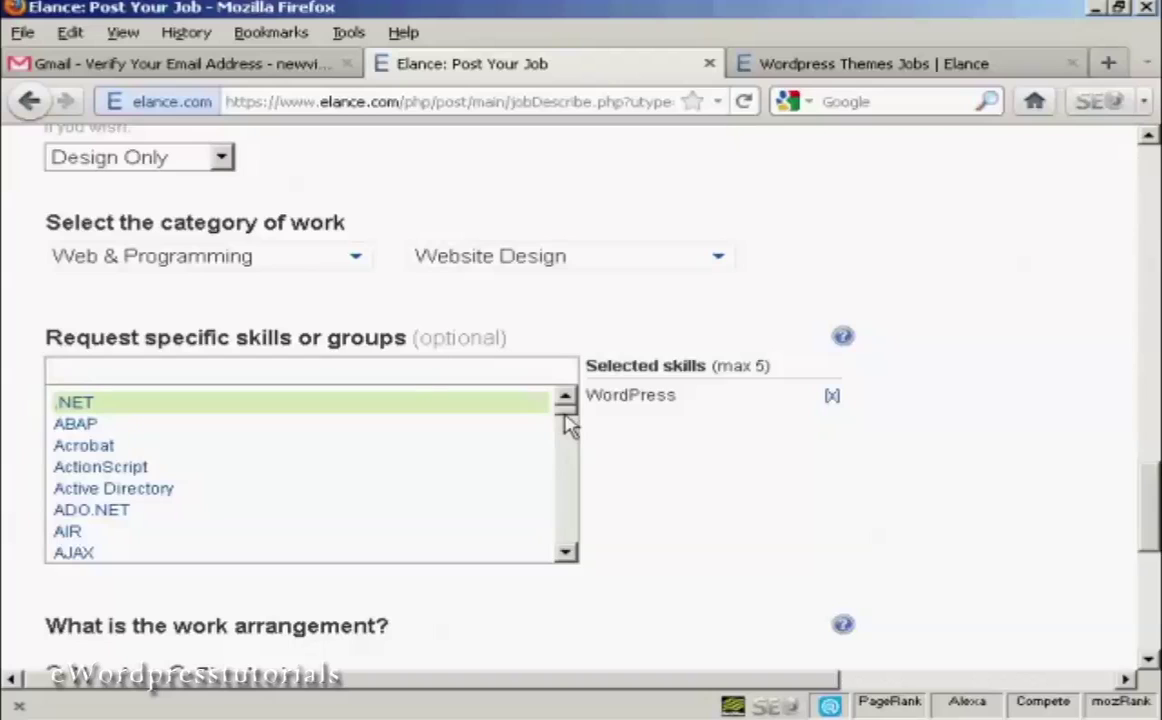
drag(565, 415, 572, 503)
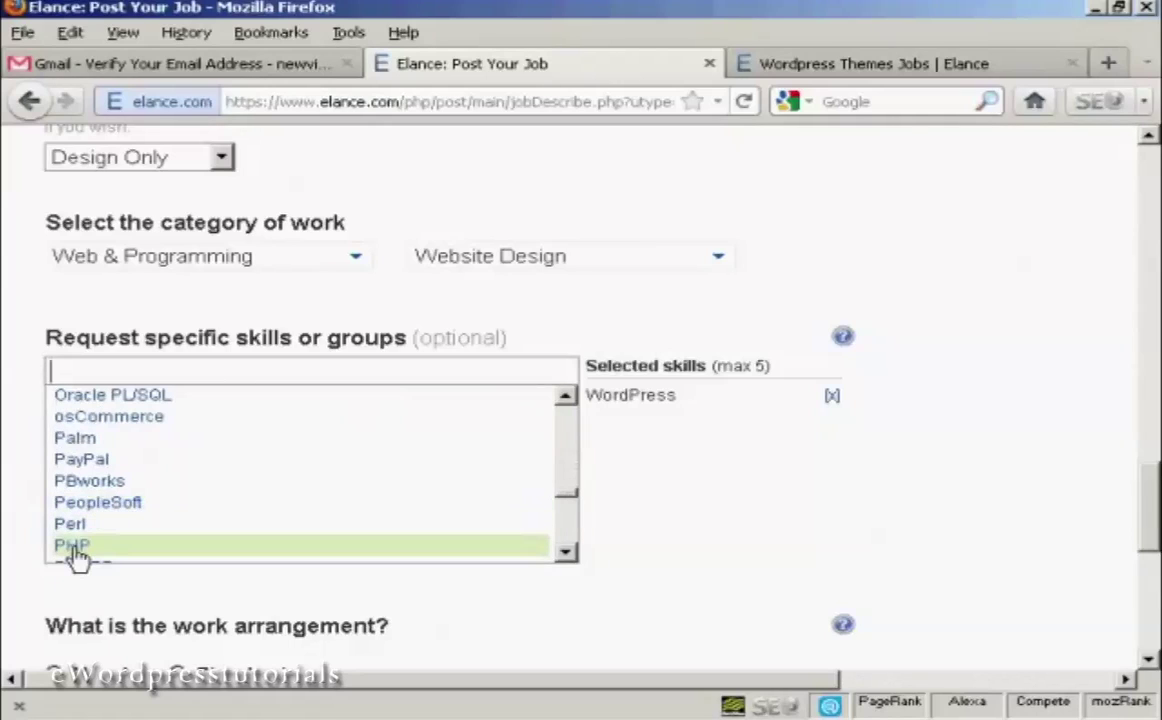
click(75, 546)
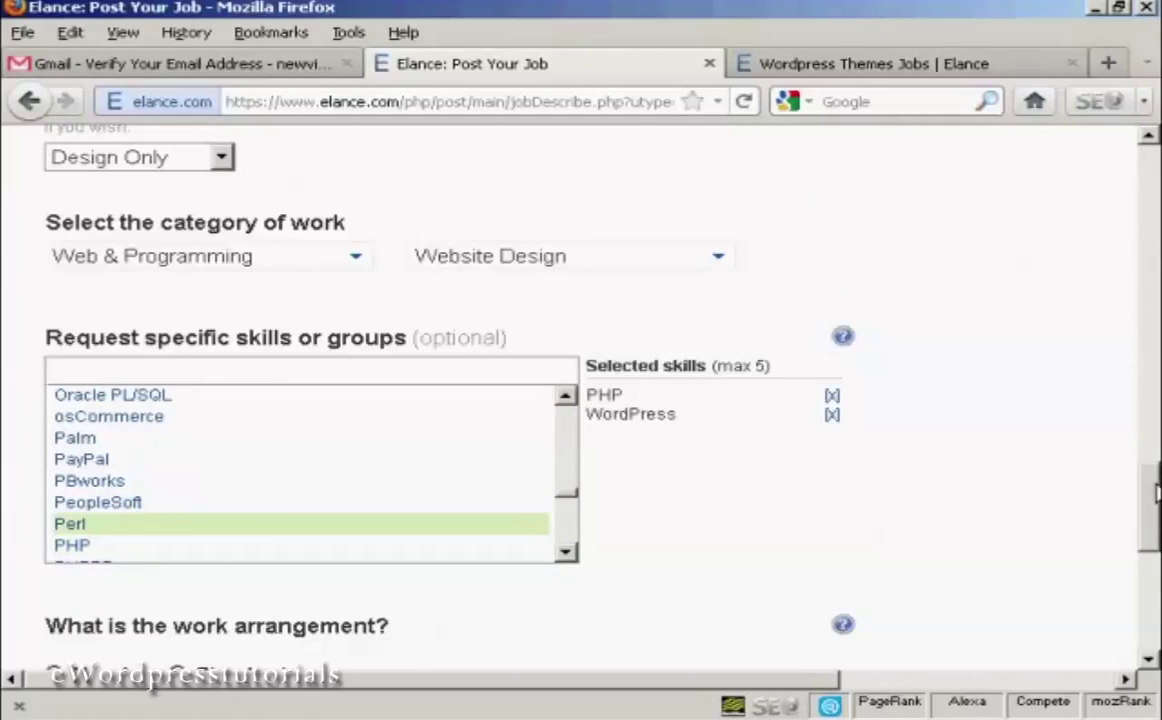
scroll(433, 362, down, 6)
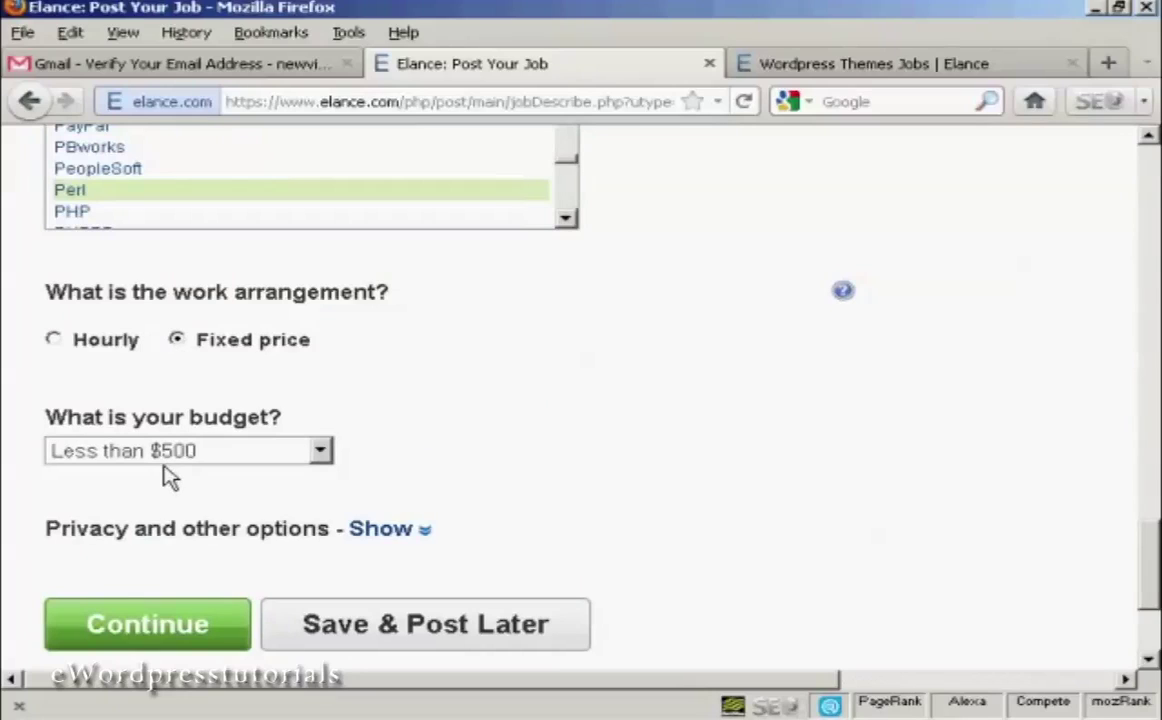
click(180, 636)
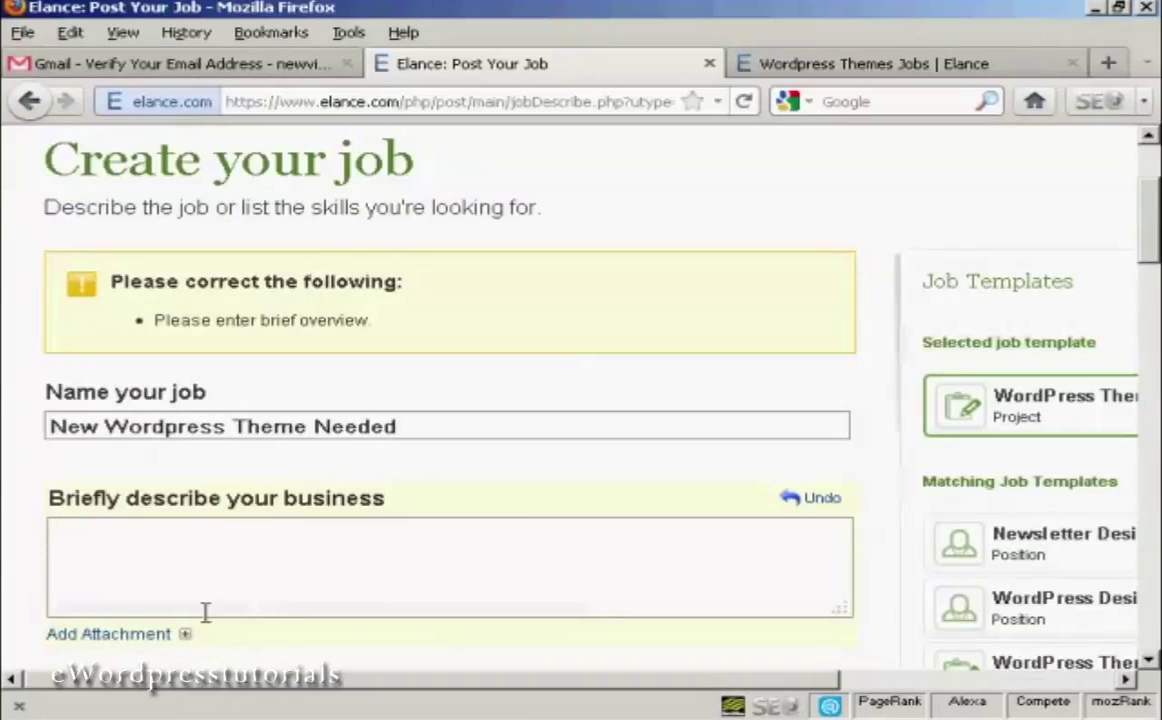
Step: Switch to elance job posting.odt in OpenOffice Writer and copy the sentence about being an experienced internet affiliate marketer
click(127, 545)
key(alt+Tab)
click(578, 320)
drag(822, 320, 150, 318)
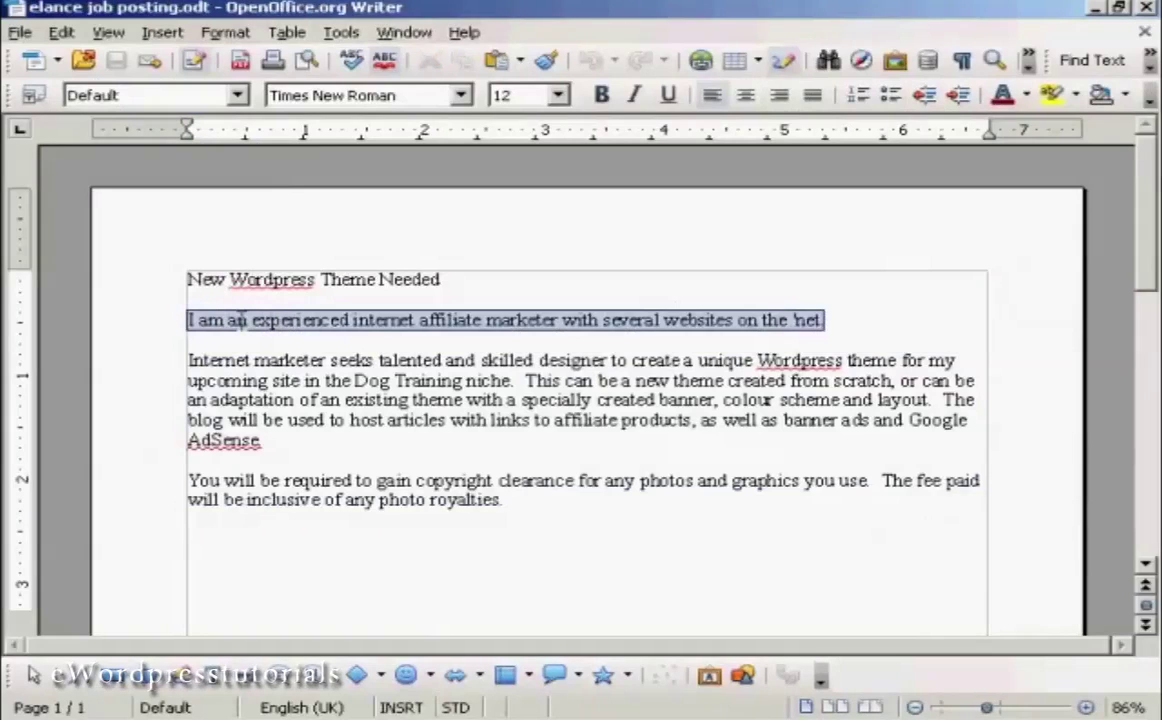
right_click(240, 320)
click(324, 449)
Step: Return to the Elance form in Firefox, paste the copied sentence as the business description, and resubmit the form
key(alt+Tab)
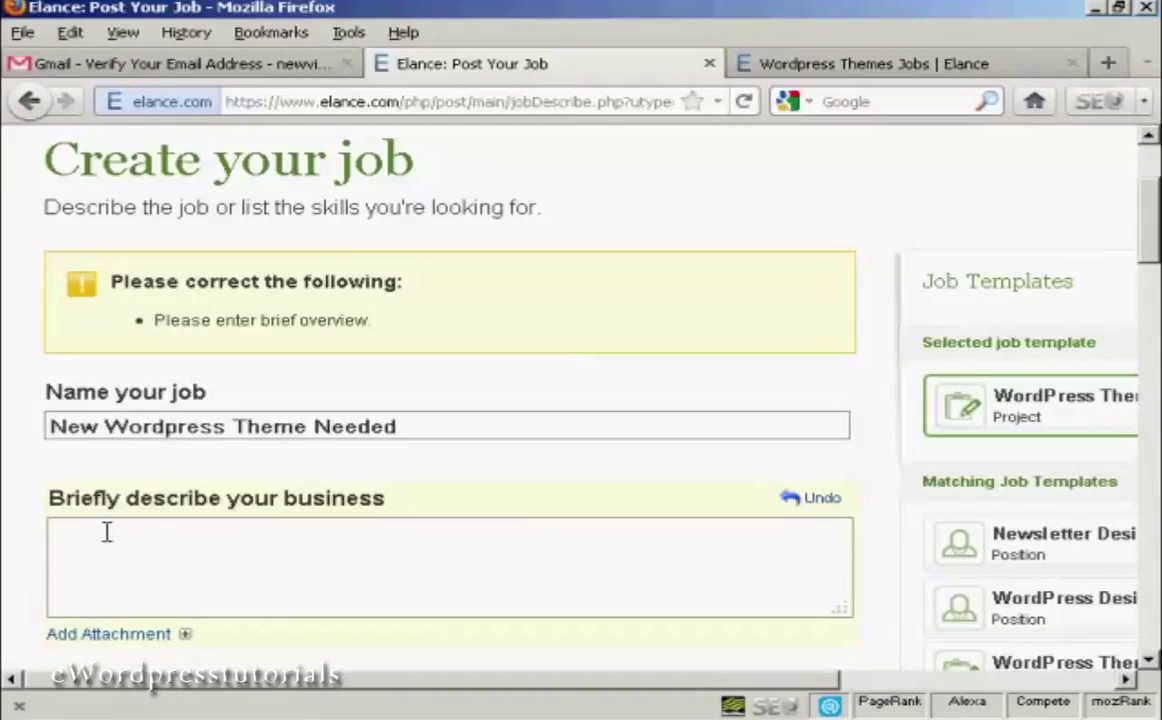
key(ctrl+v)
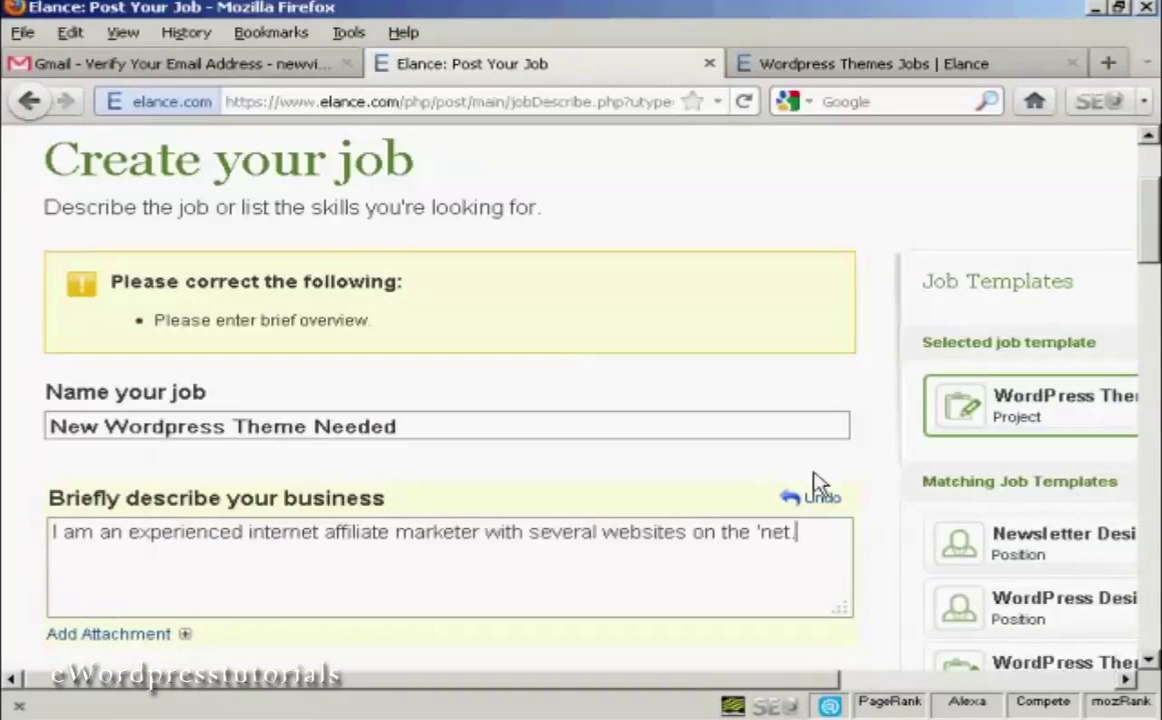
drag(1150, 214, 1150, 570)
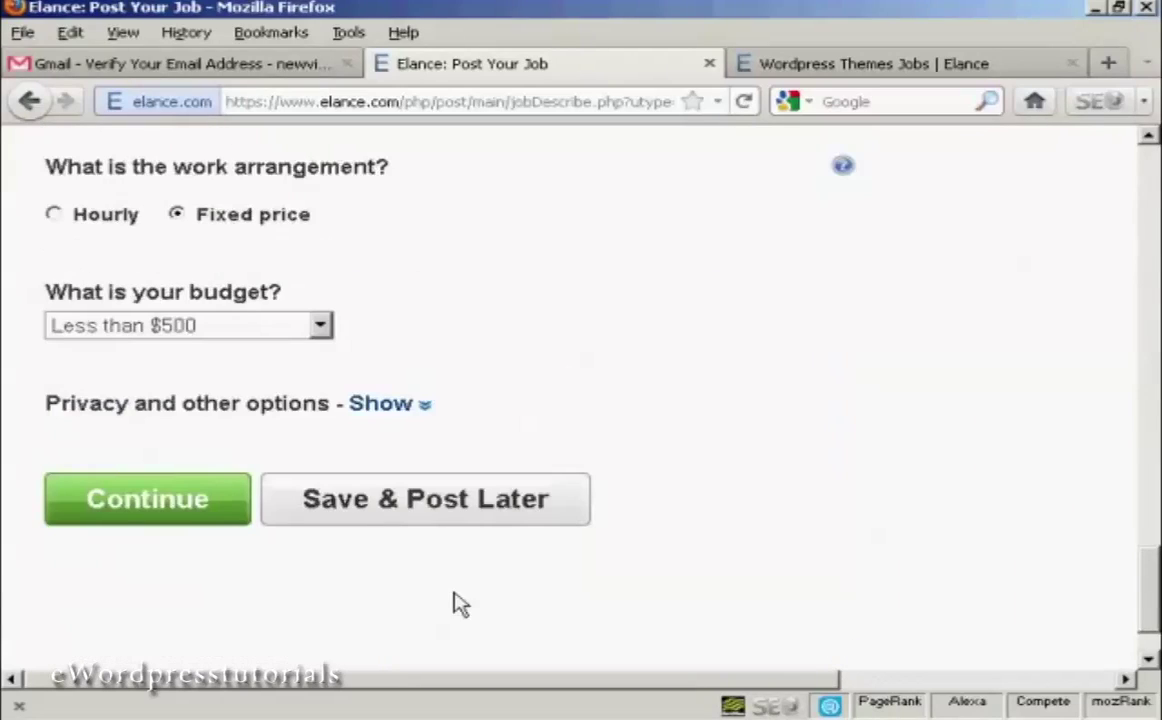
click(197, 514)
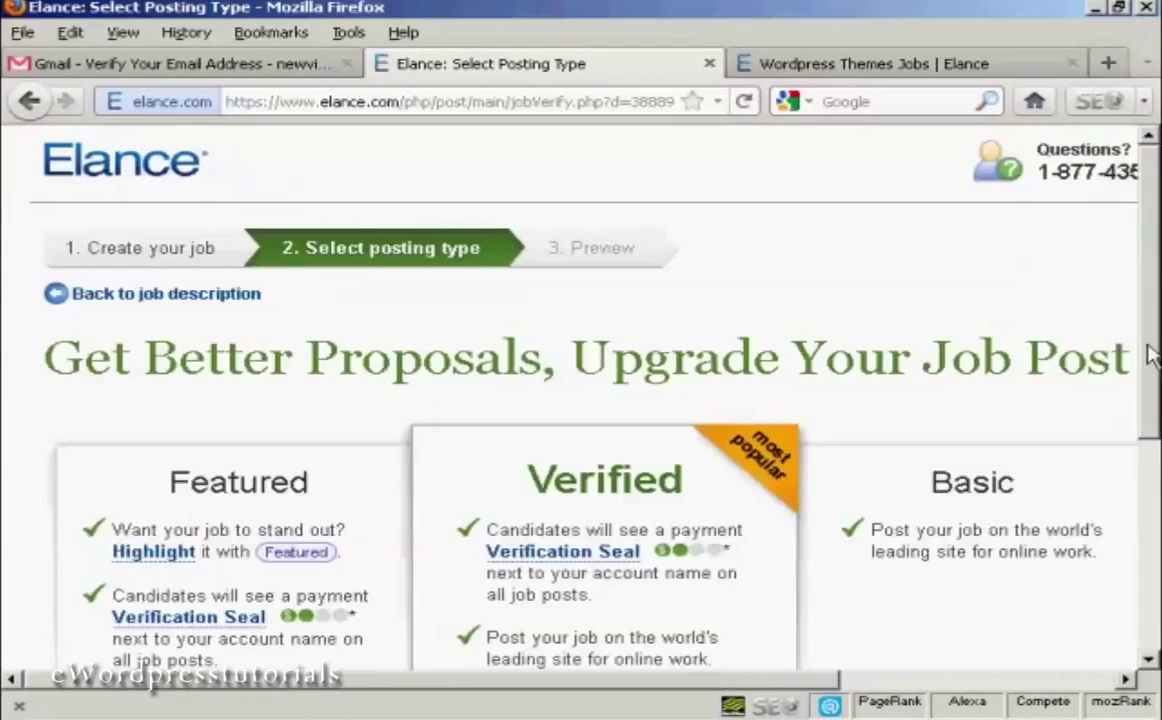
Step: Compare the posting types and select the free Basic posting for the job
drag(1155, 323, 1155, 452)
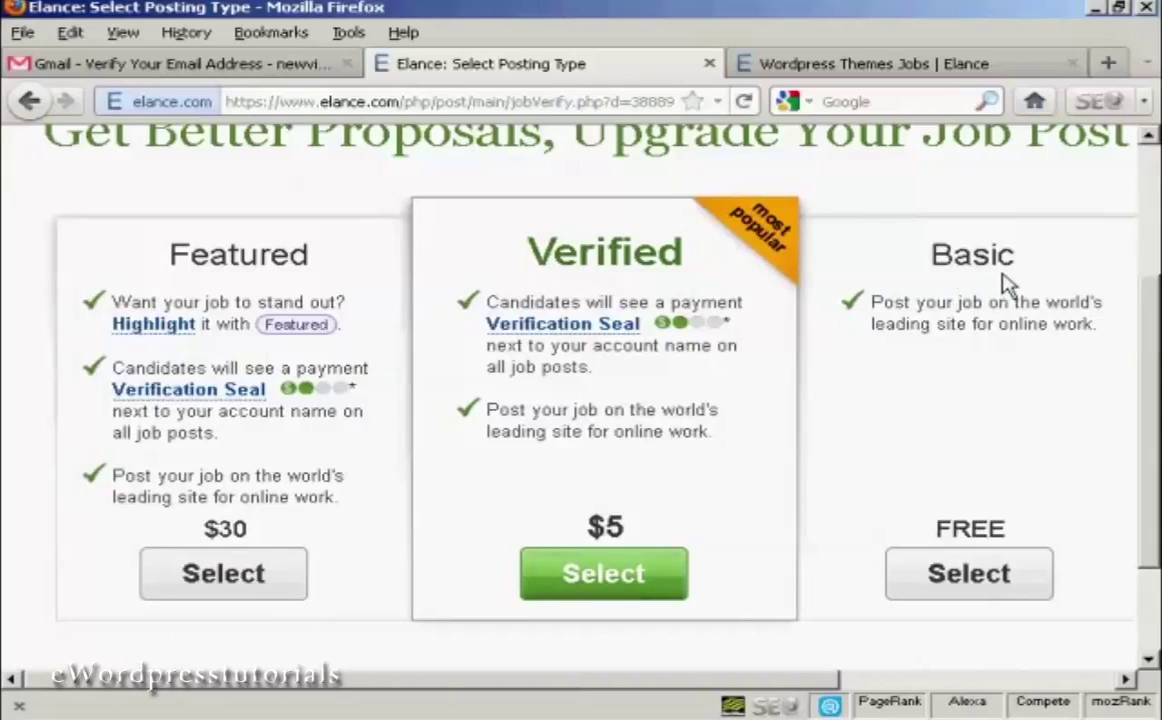
click(893, 679)
click(971, 680)
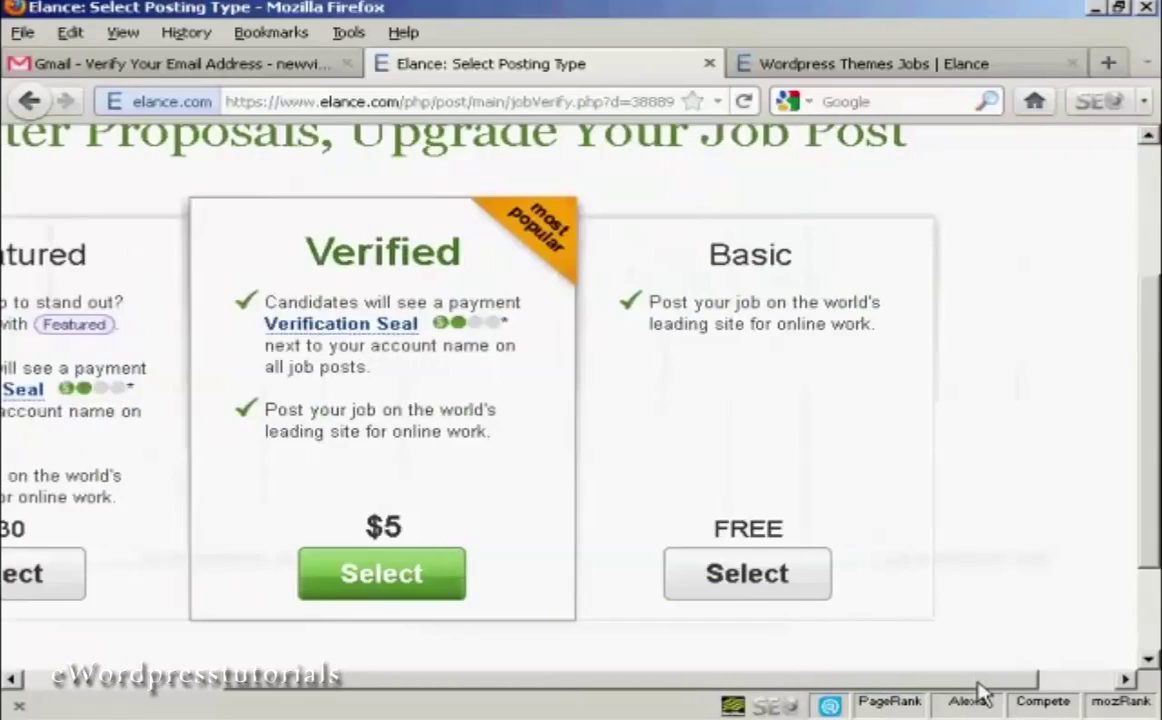
click(752, 580)
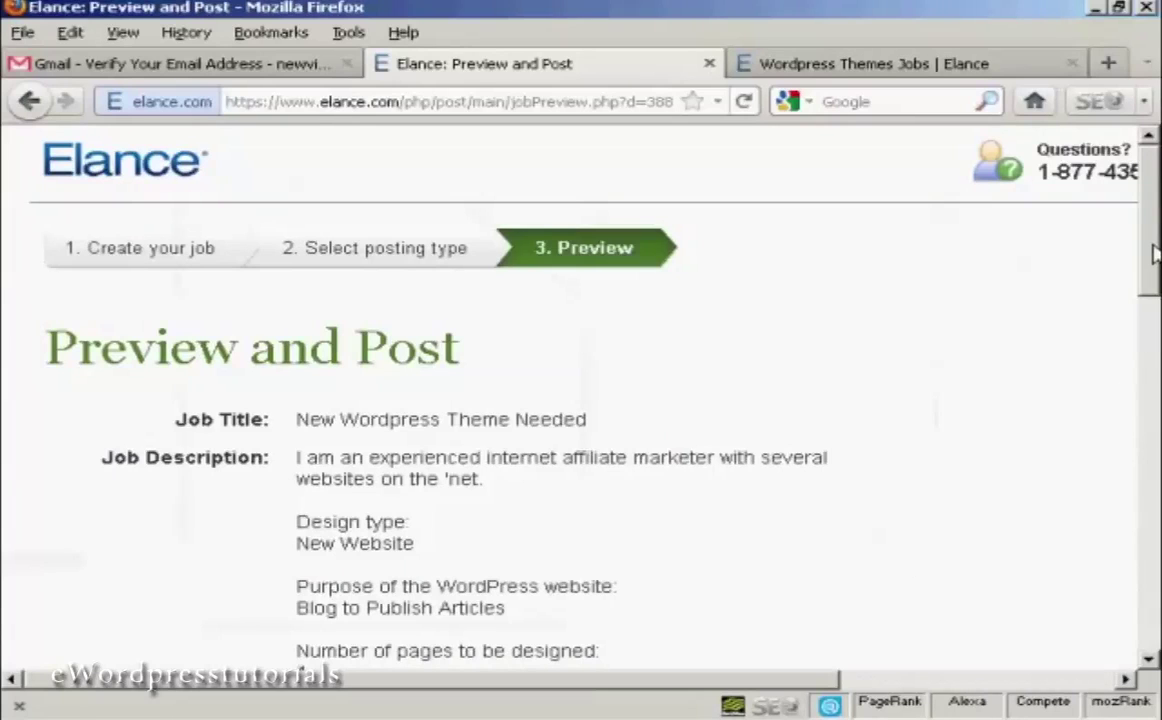
Step: Review the job preview from the title and description through the budget, skills, posting period and posting type
scroll(1155, 255, down, 1)
drag(1155, 259, 1155, 266)
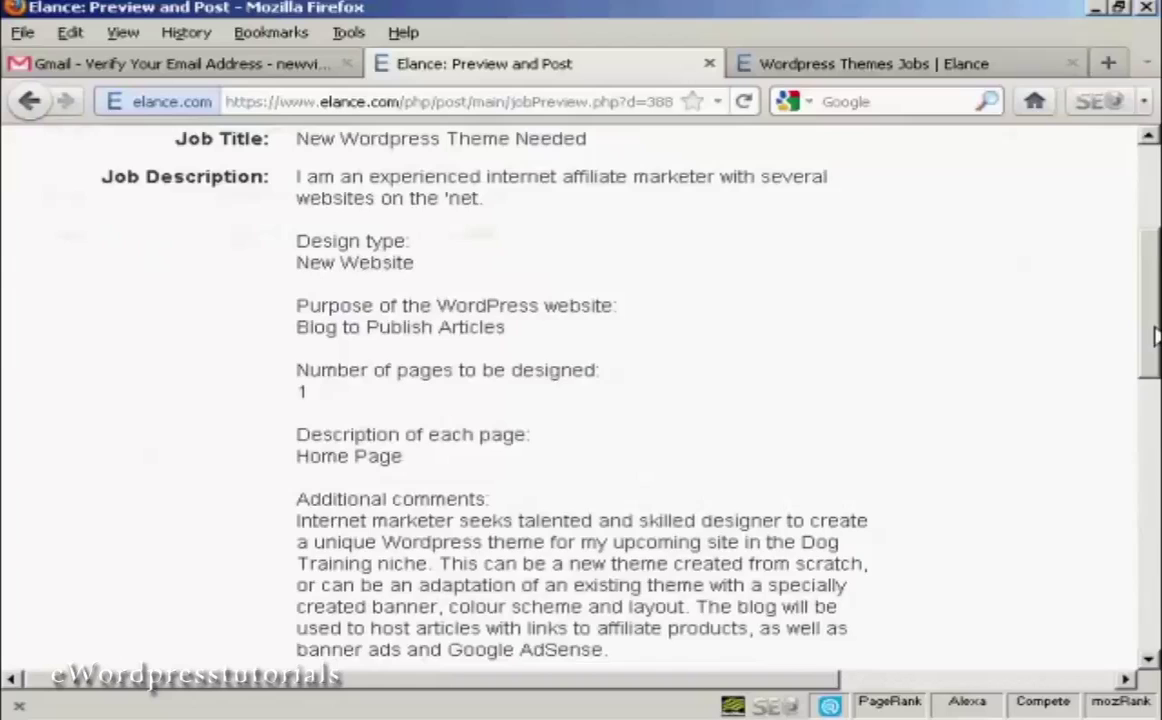
drag(1155, 337, 1155, 558)
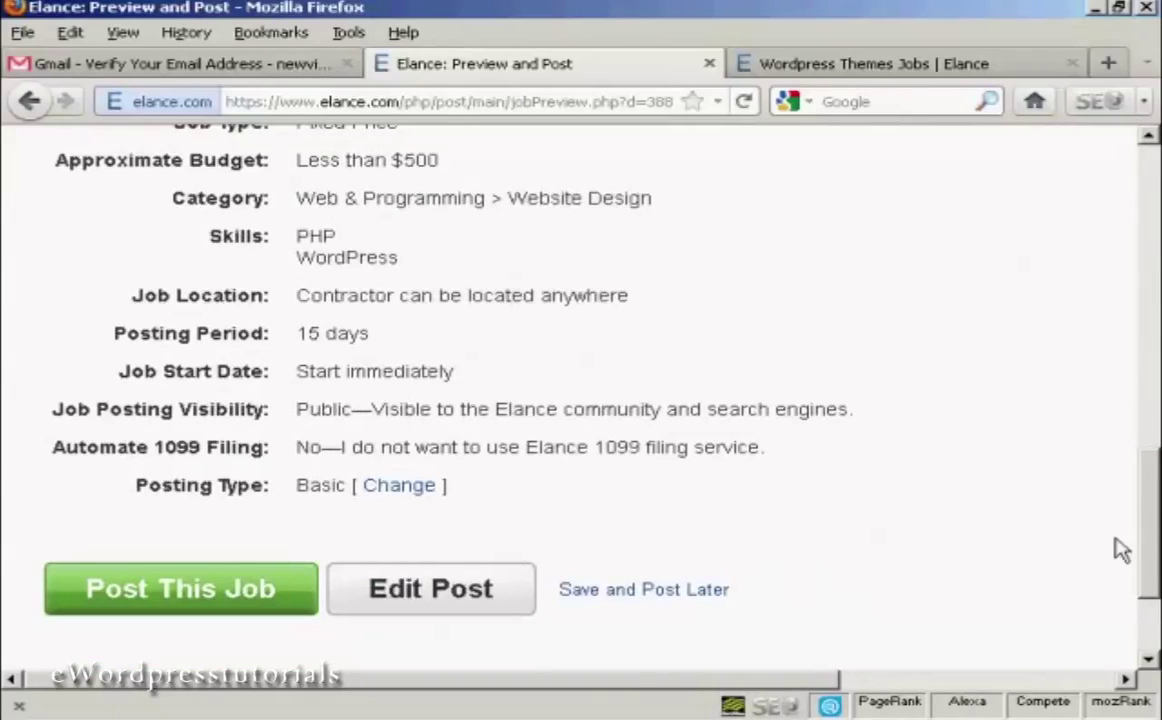
drag(1150, 557, 1152, 586)
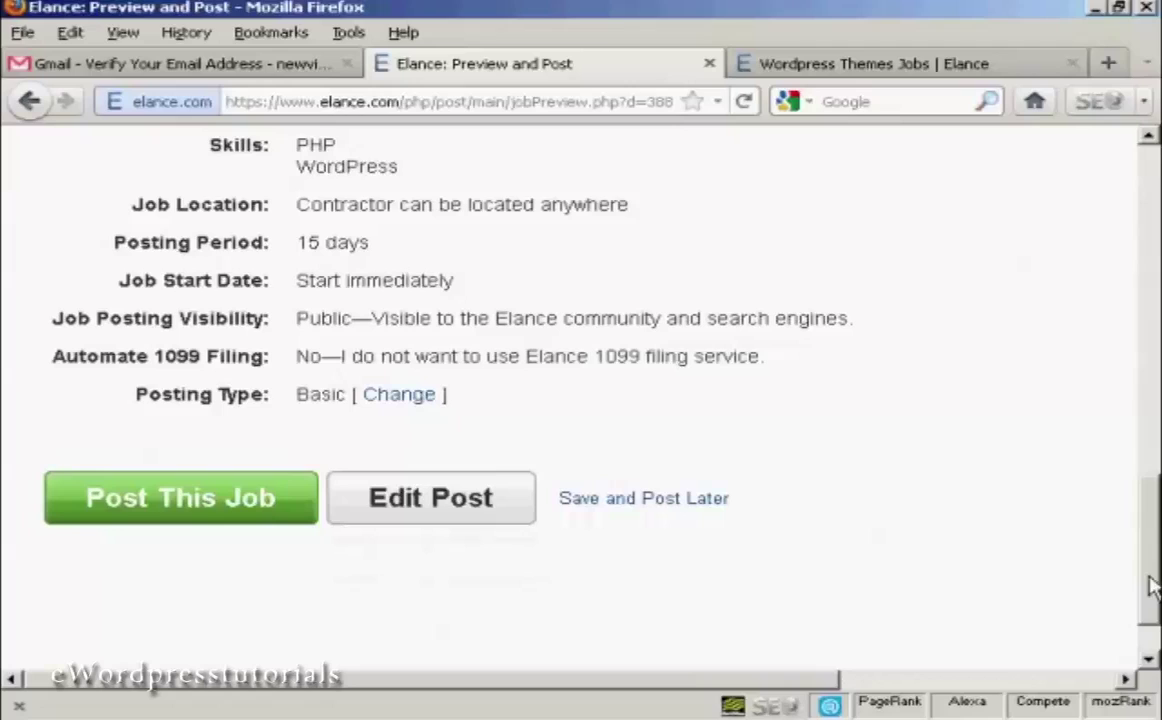